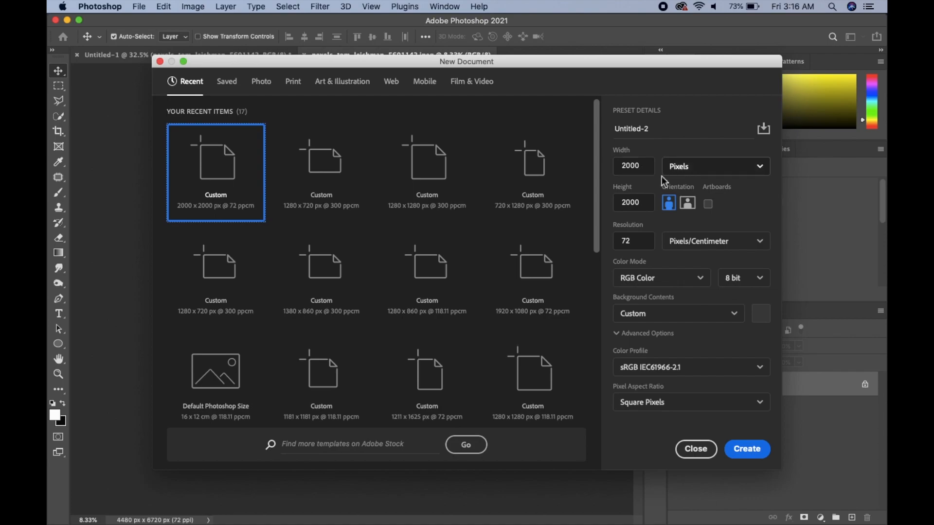
Step: Create a new 2000 × 2000 pixel RGB document with the resolution set to 300 pixels/centimeter
left_click(641, 241)
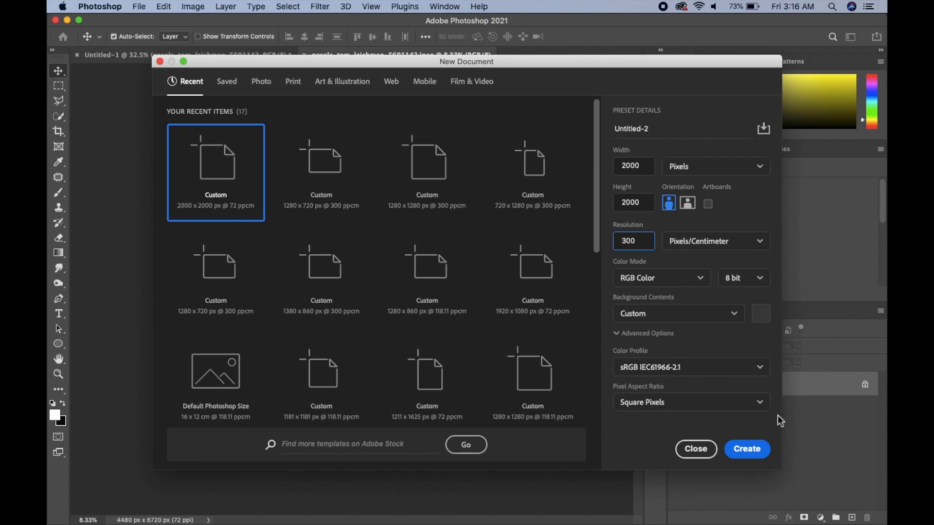
left_click(748, 450)
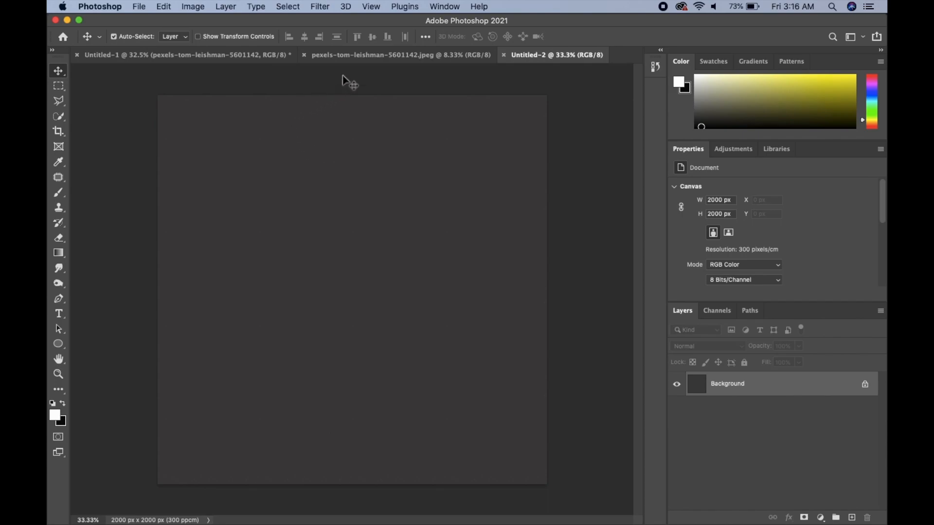
Step: Copy the pexels-tom-leishman-5601142 photo into the Untitled-2 document and convert its layer to a smart object
left_click(368, 59)
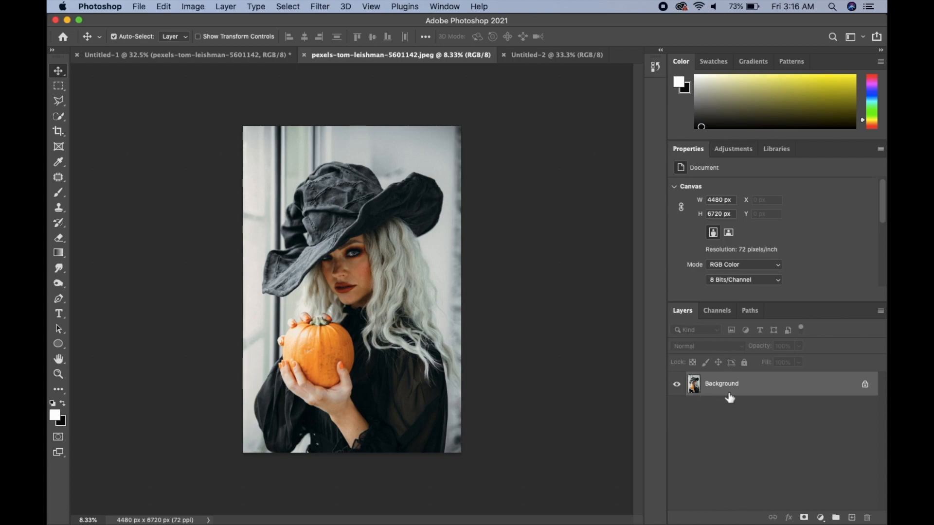
left_click_drag(735, 393, 349, 280)
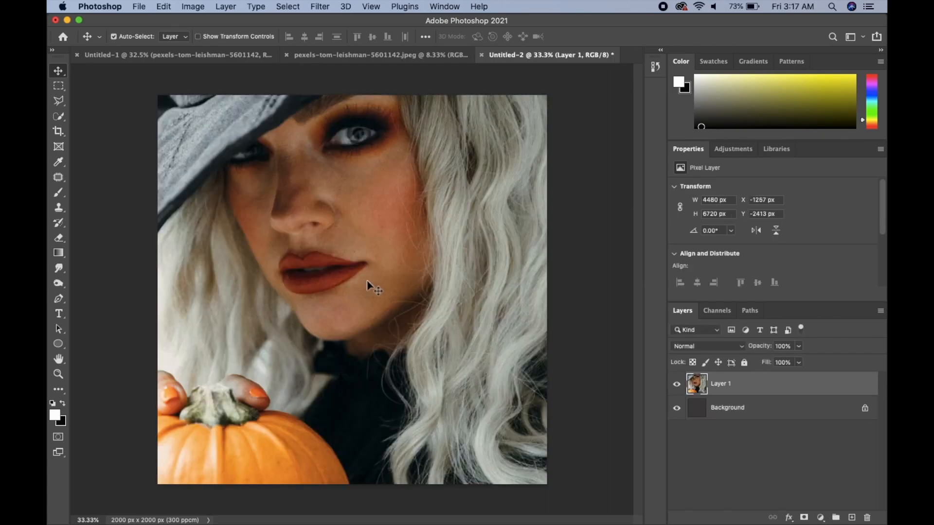
left_click_drag(476, 247, 412, 314)
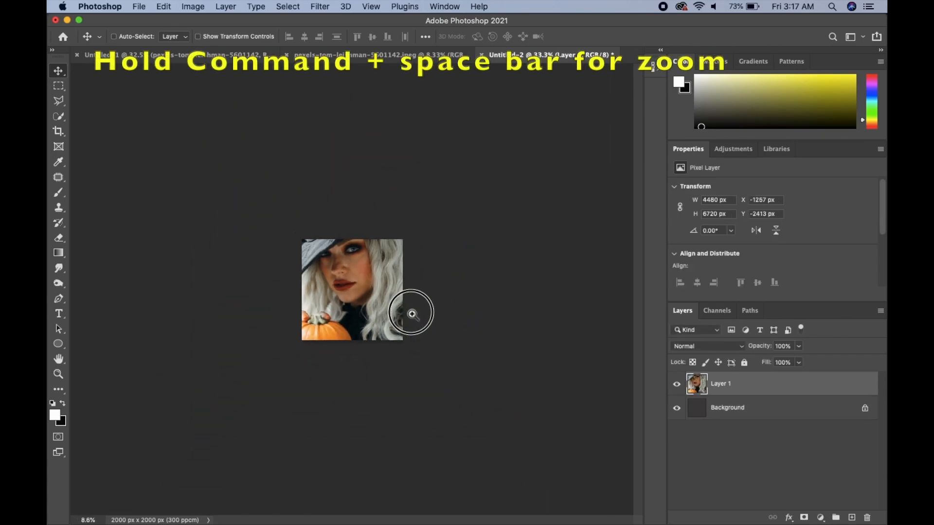
right_click(713, 387)
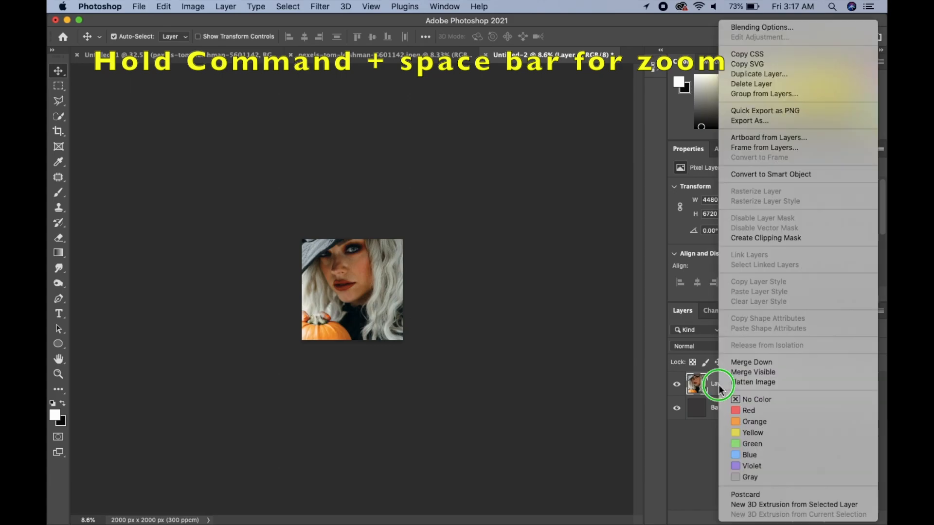
left_click(743, 175)
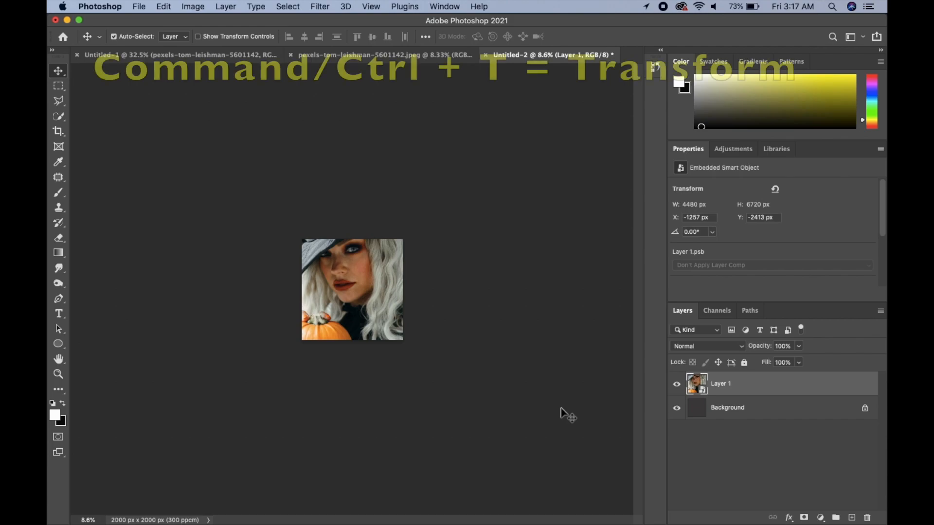
Step: Scale the photo proportionally to 44.64% so it spans the canvas width, and position it with the hat just inside the upper edge
key("super+t")
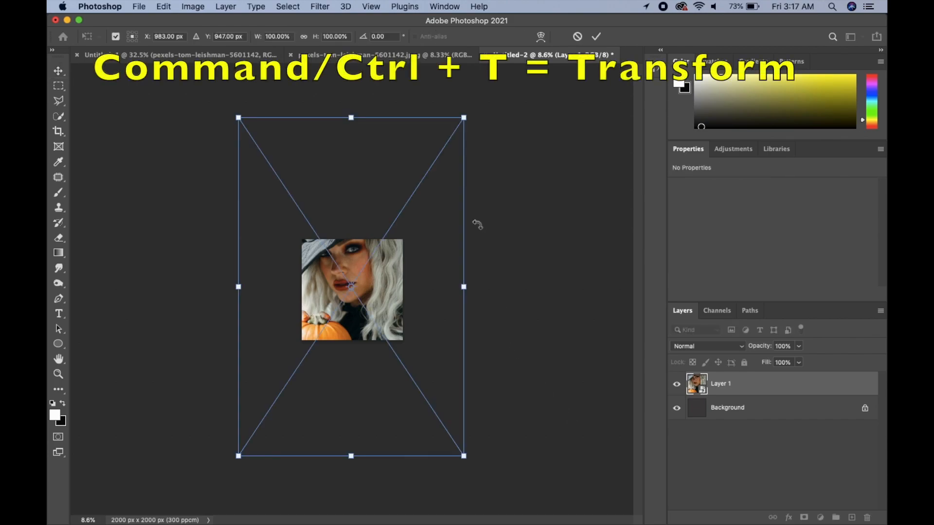
left_click_drag(464, 118, 373, 330)
left_click_drag(311, 316, 354, 253)
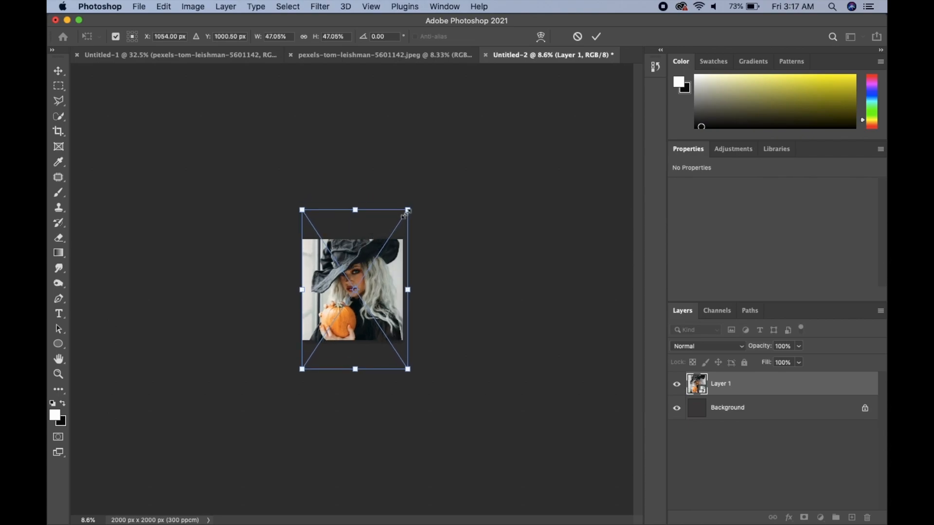
left_click_drag(409, 211, 381, 228)
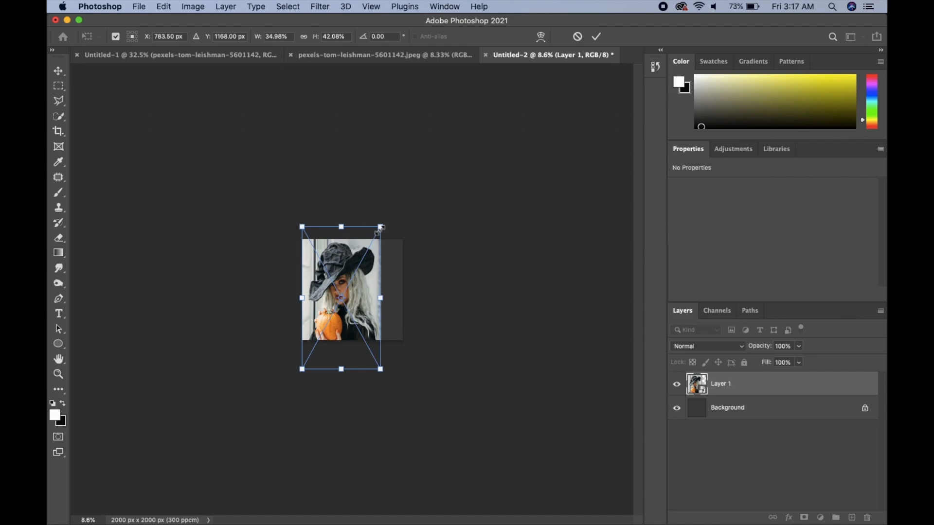
key("super+z")
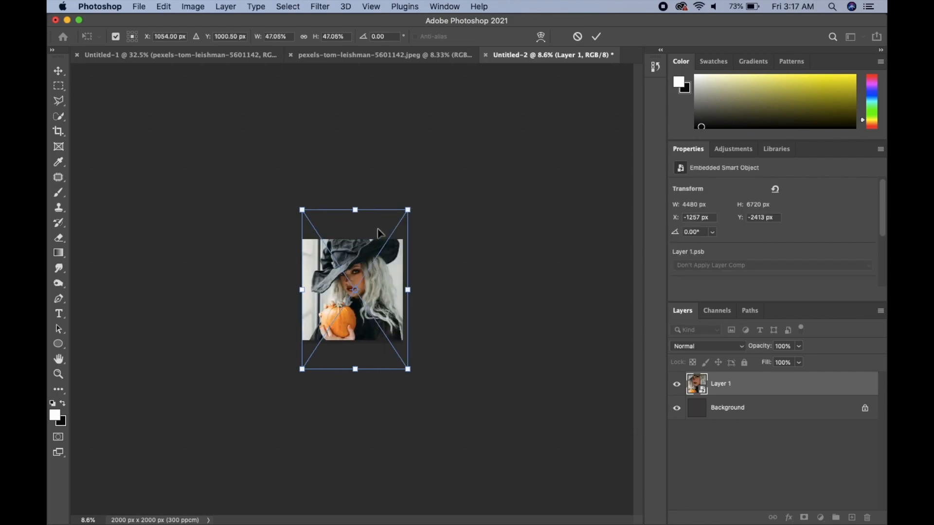
left_click_drag(408, 210, 401, 219)
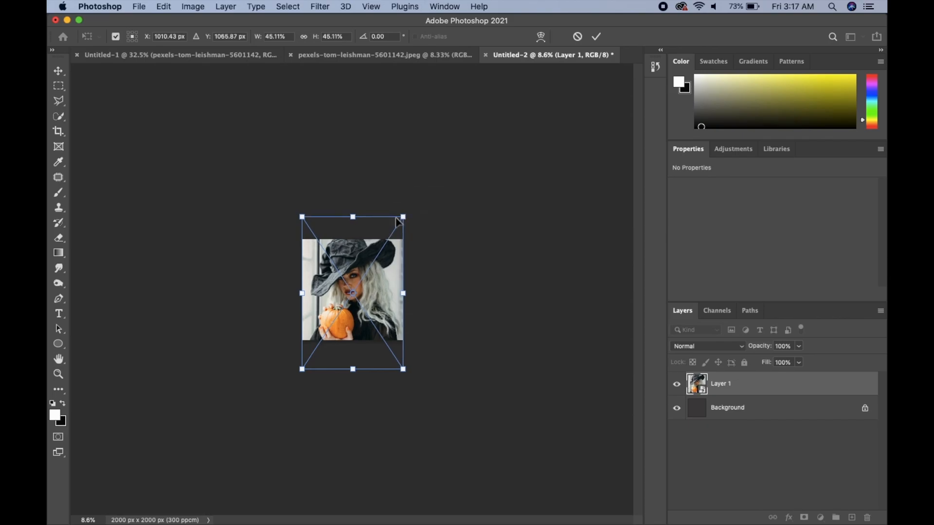
left_click_drag(376, 317, 417, 243)
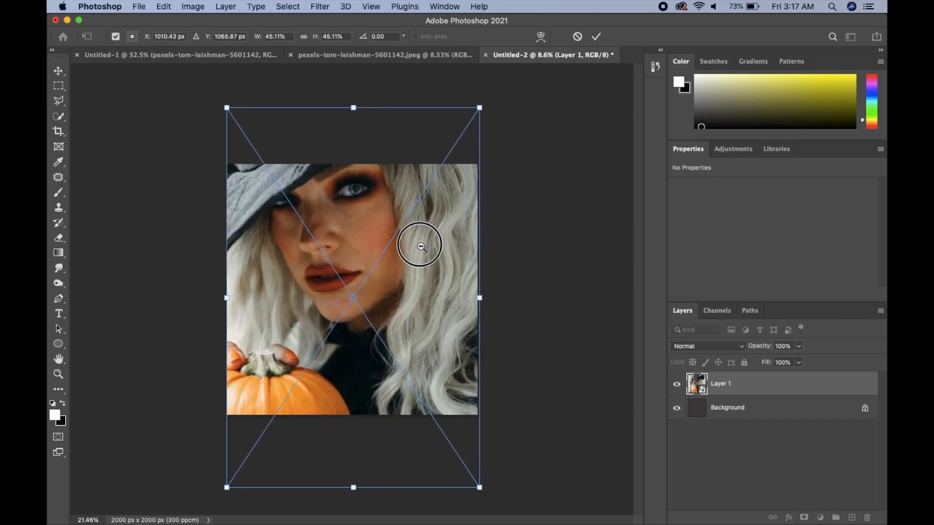
left_click_drag(365, 220, 367, 243)
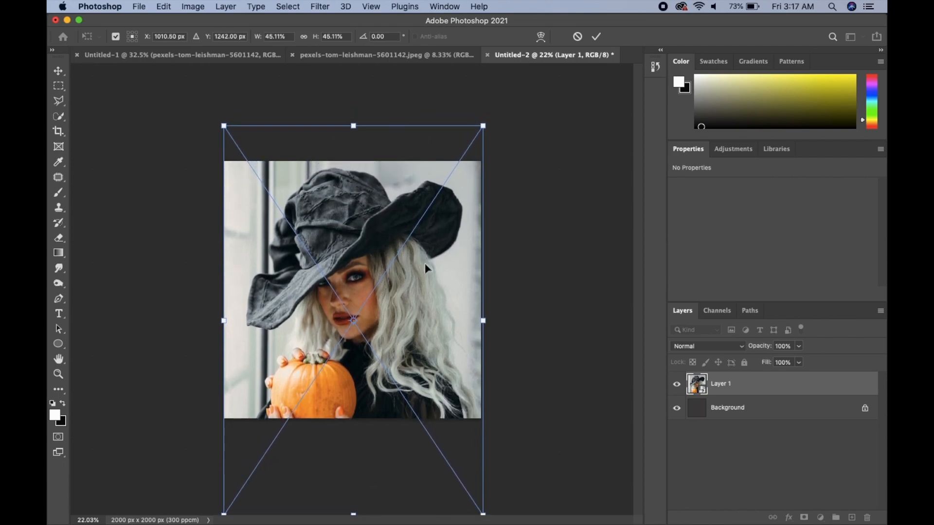
left_click_drag(483, 321, 481, 321)
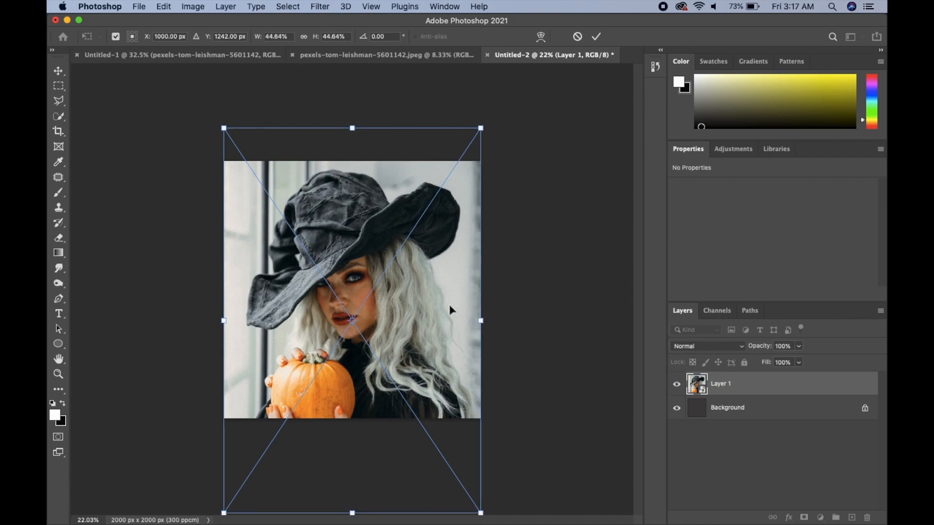
left_click_drag(425, 296, 425, 289)
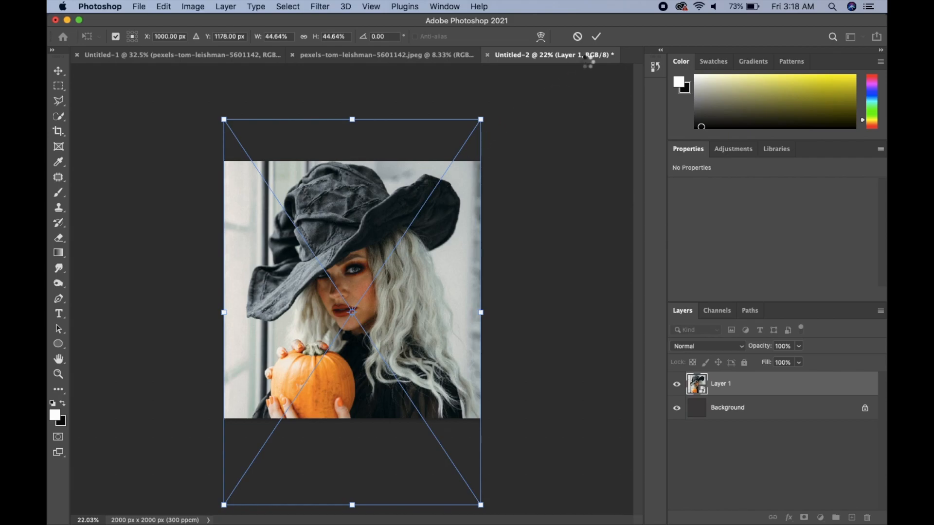
key("Return")
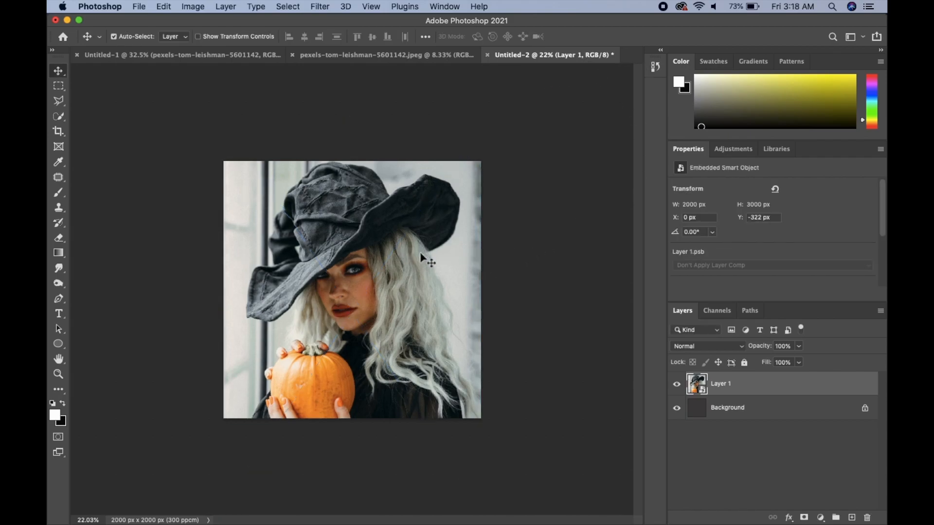
Step: Draw a rectangle shape about 1157 × 2003 px covering the right part of the canvas over the photo
left_click_drag(360, 335, 388, 312)
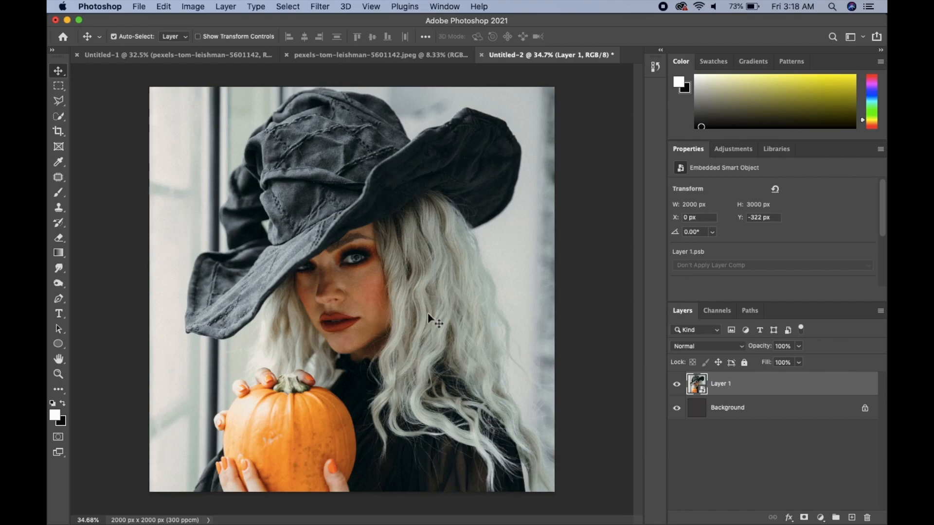
left_click(63, 346)
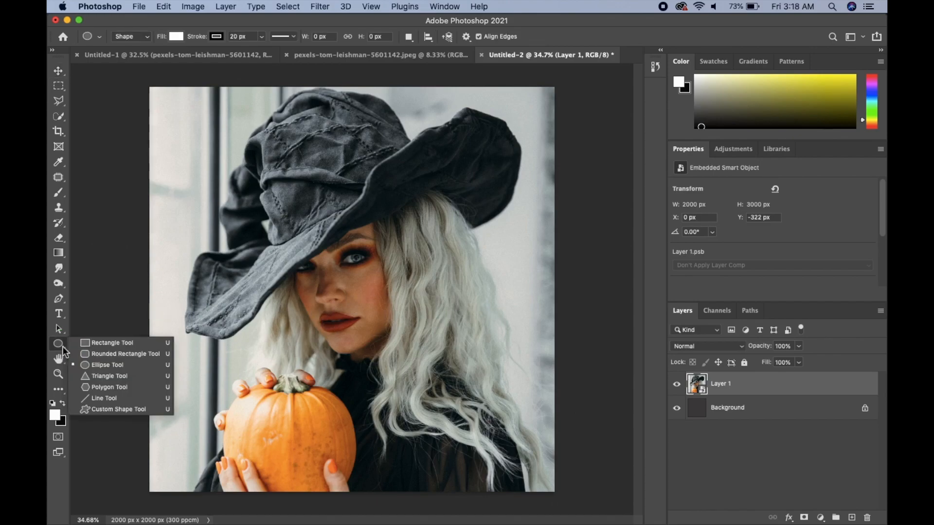
left_click(103, 343)
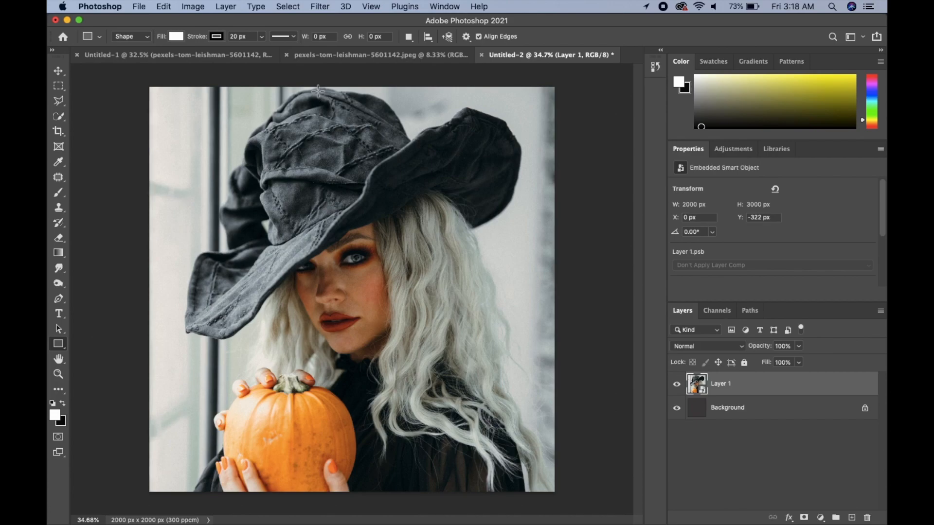
left_click_drag(321, 88, 555, 492)
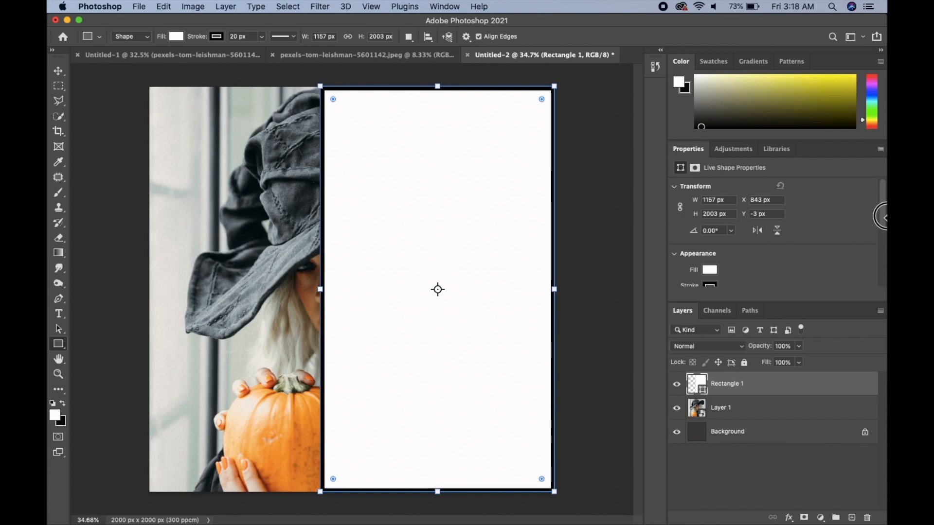
Step: Remove the stroke from the white rectangle by setting it to no color
left_click_drag(885, 217, 884, 235)
left_click(715, 254)
left_click(711, 253)
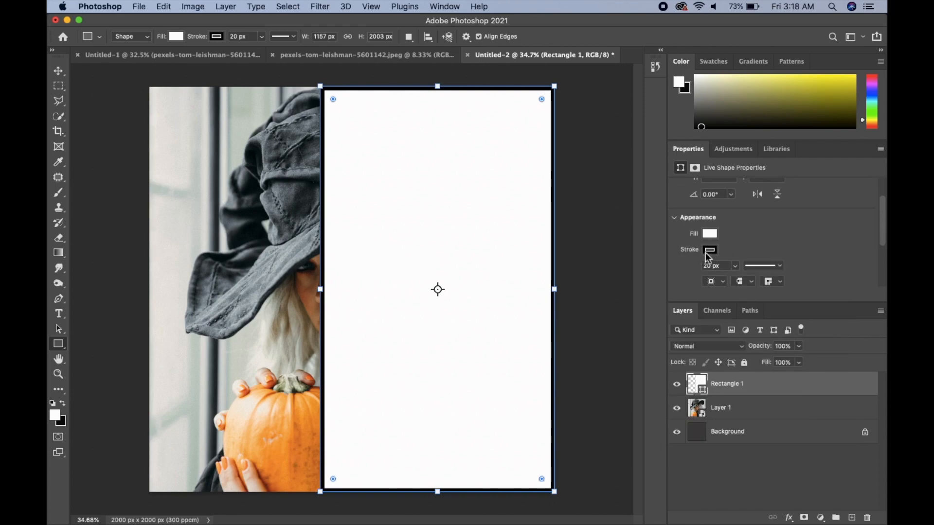
left_click(709, 251)
left_click(686, 273)
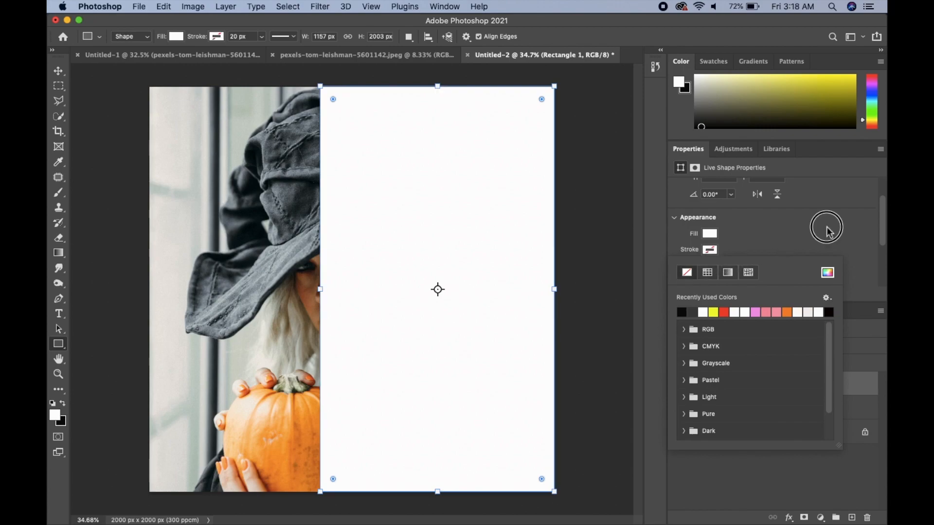
scroll(844, 247, "down", 1)
Step: Set the rectangle's size to 1100 × 2000 px and move it flush with the canvas's right edge at X 900, Y 0
left_click_drag(882, 230, 880, 176)
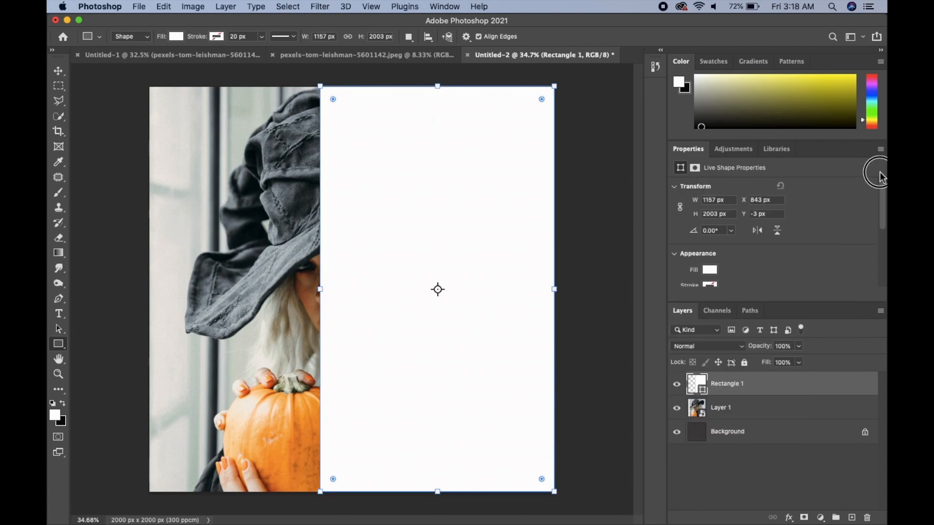
double_click(716, 202)
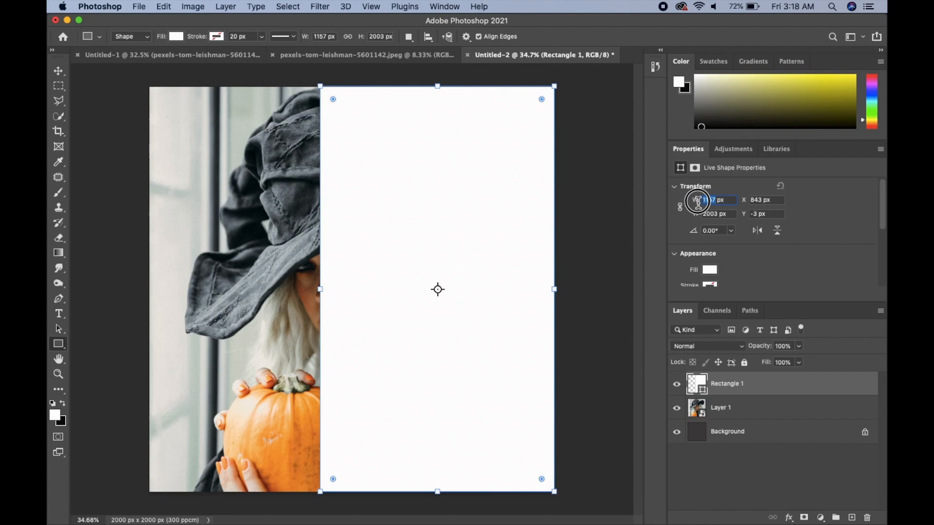
type("1")
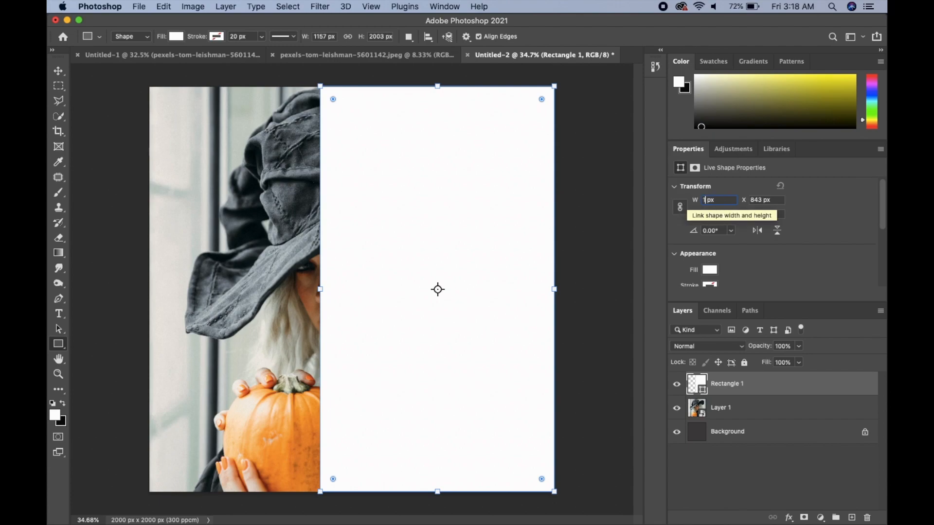
type("100")
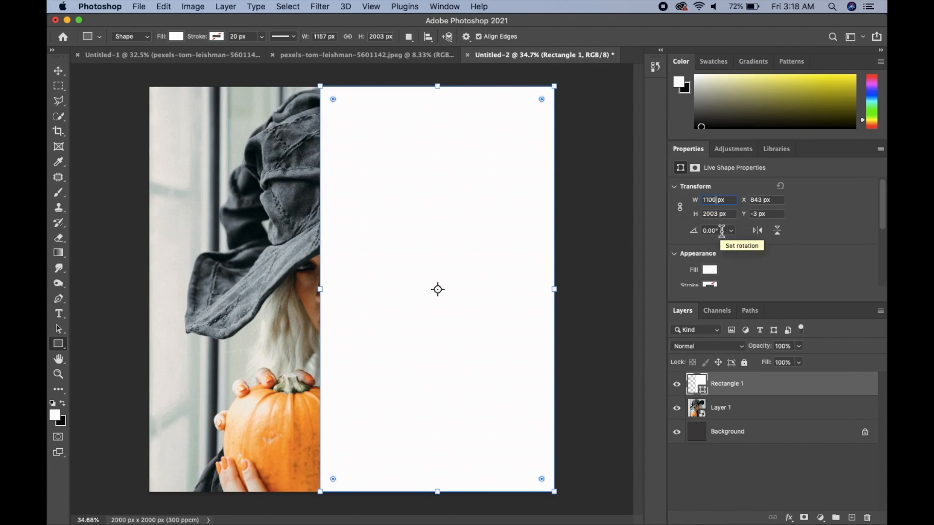
left_click(718, 215)
left_click_drag(719, 216, 696, 215)
type("2")
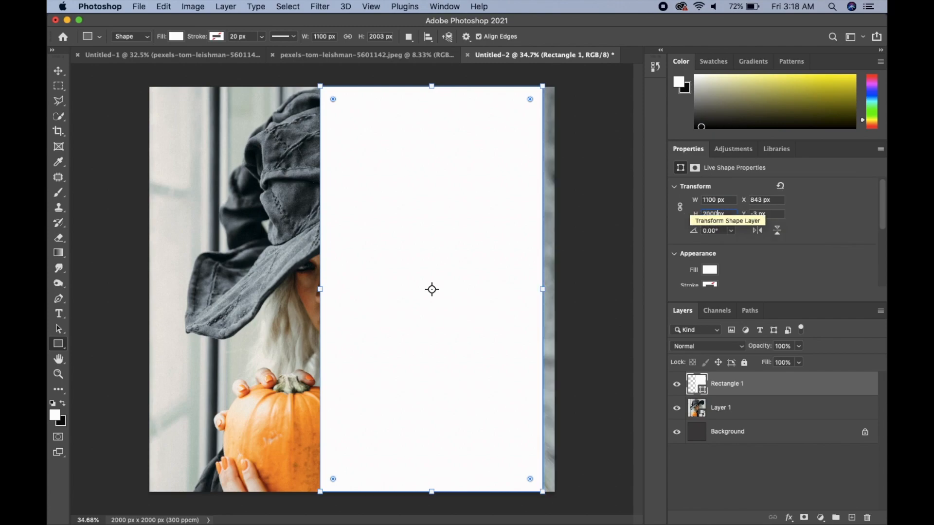
type("000")
key("Return")
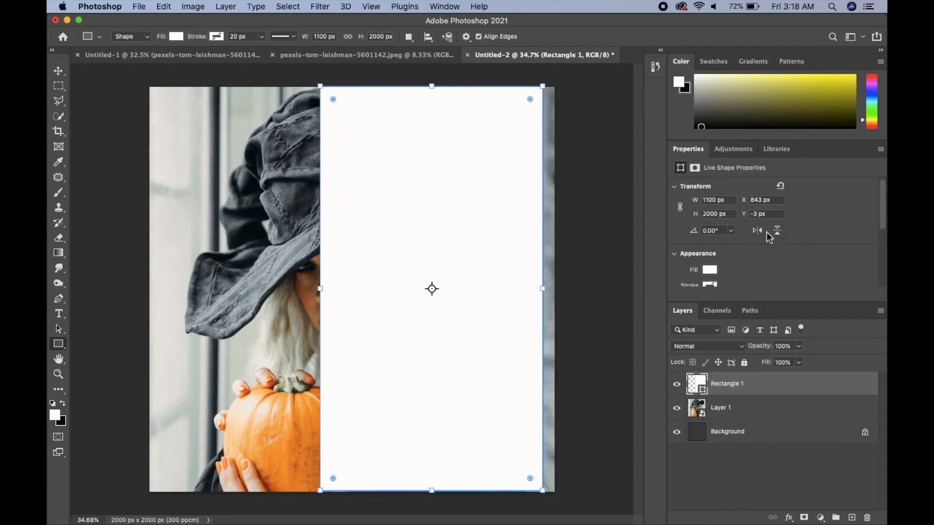
key("Return")
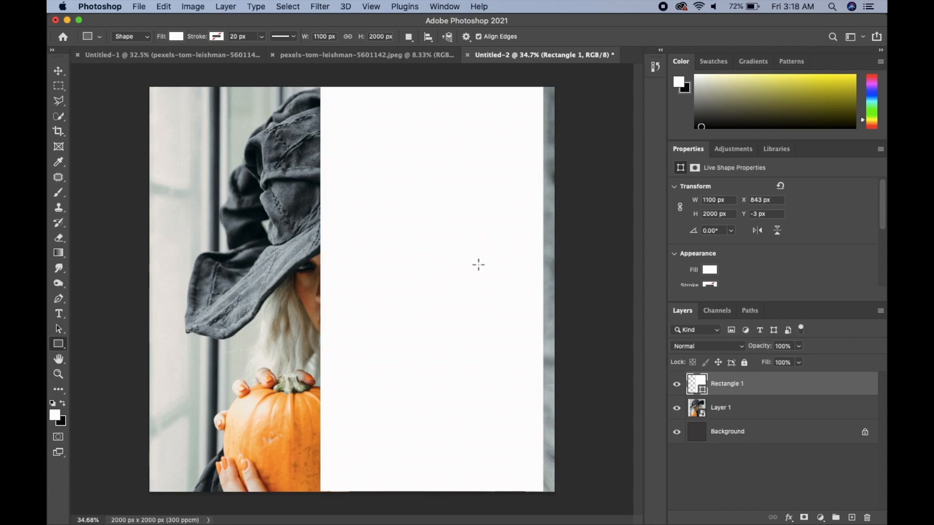
key("v")
left_click_drag(442, 271, 444, 270)
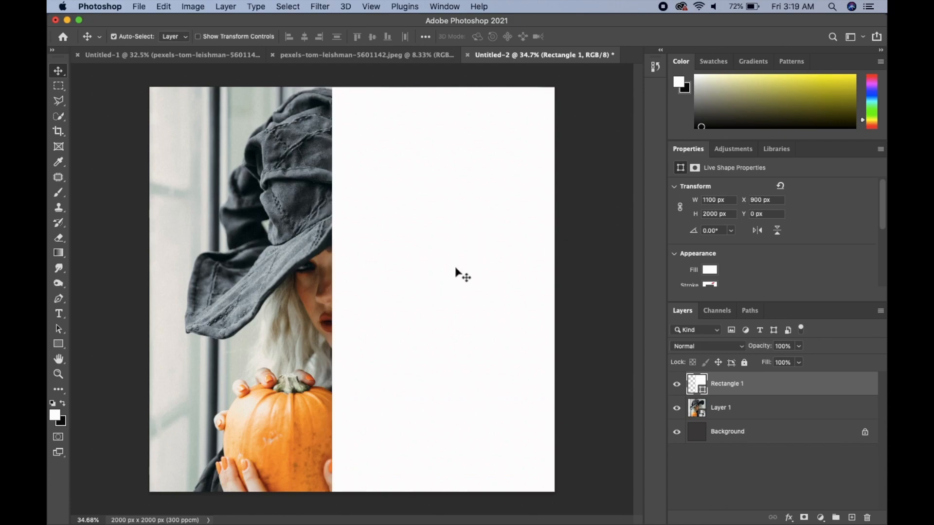
Step: Set the Horizontal Type tool's text color to near-black #0c0b0b
left_click(61, 317)
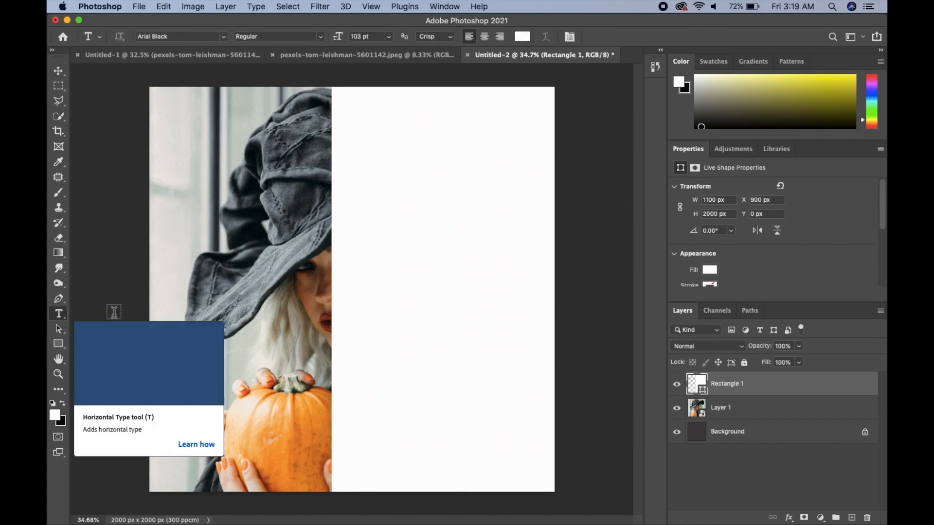
left_click(523, 37)
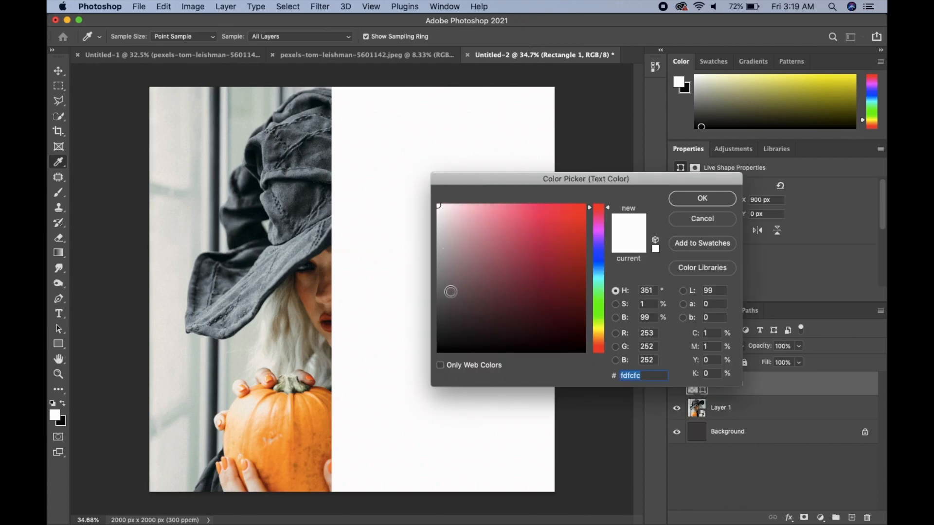
left_click(450, 345)
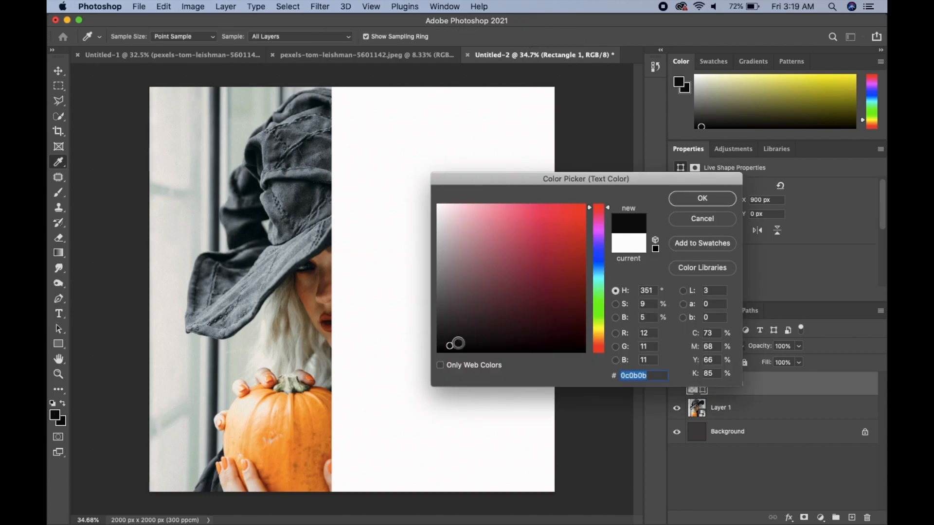
left_click(683, 199)
Step: Add the text LET'S MAKE A WITCH over the white rectangle with one word per line
left_click(383, 203)
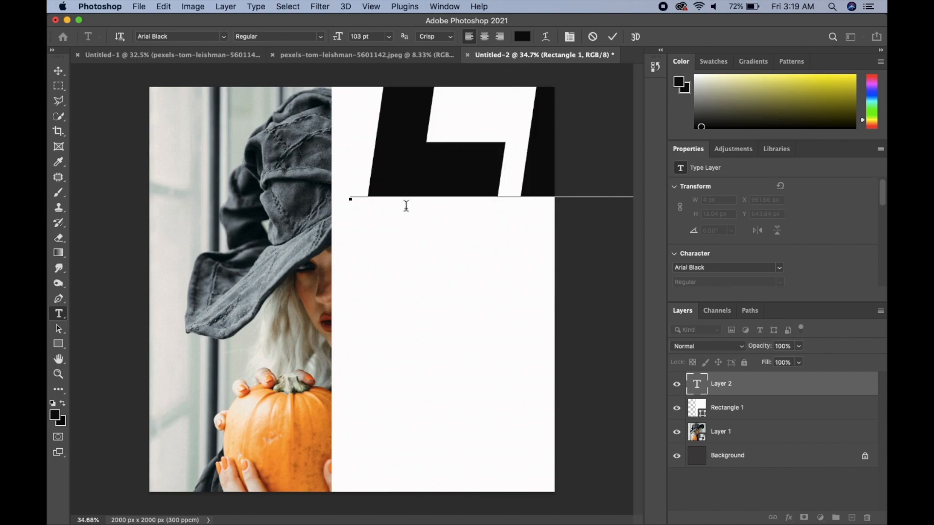
key("Return")
type("M")
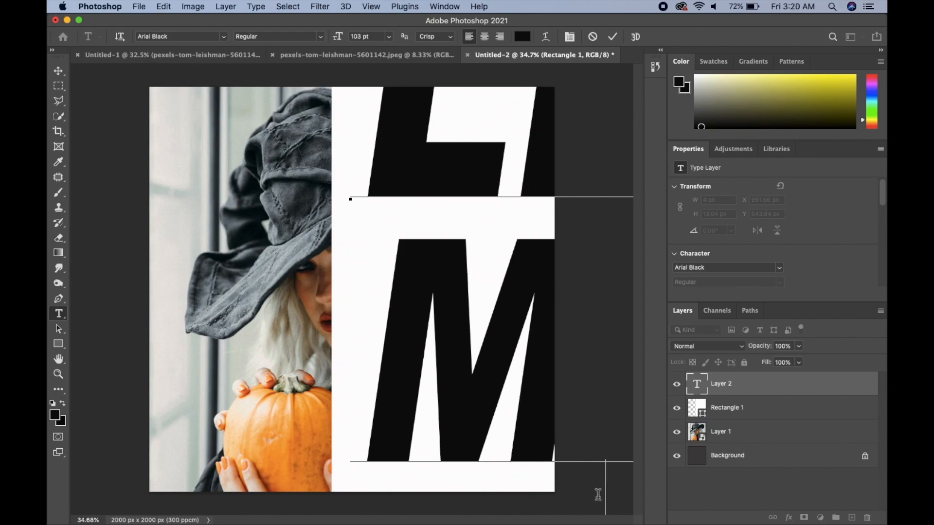
left_click(744, 413)
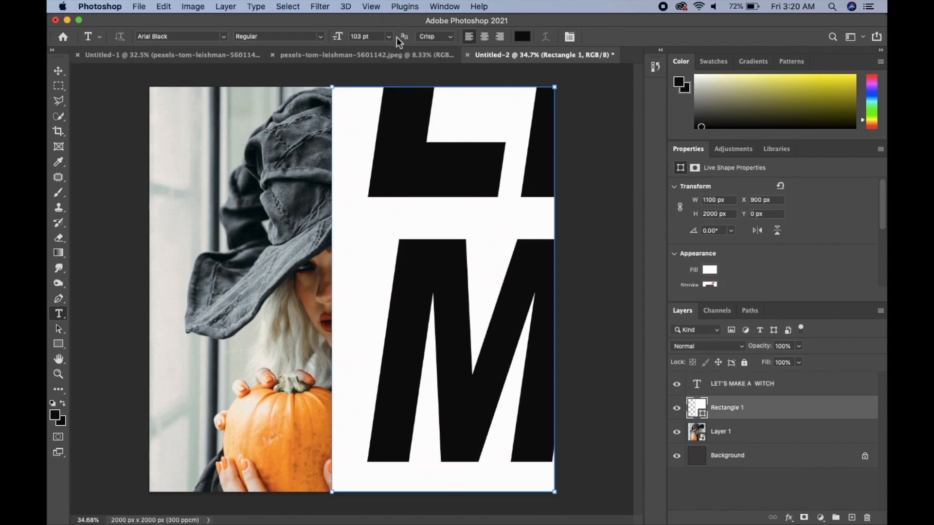
Step: Set the text size to 27 pt and move the text to about X 900, within the white rectangle's left edge
left_click(712, 383)
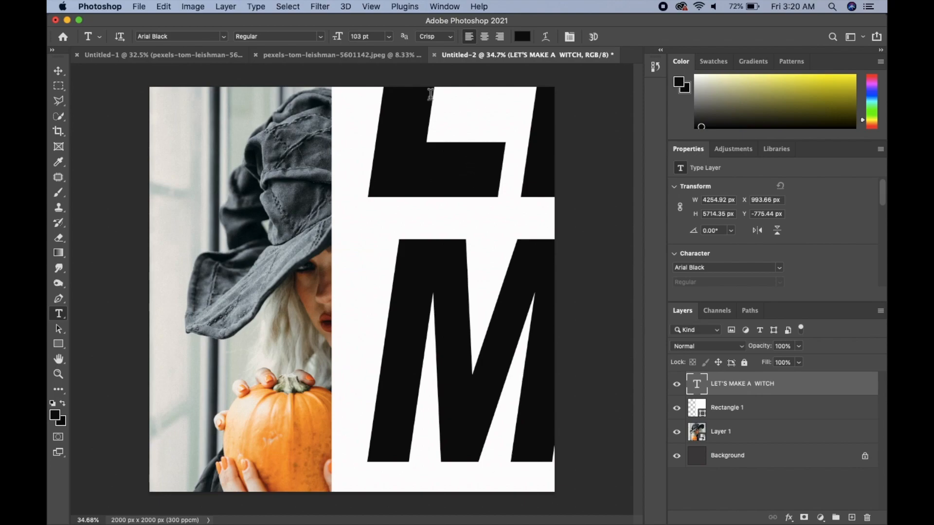
left_click_drag(337, 36, 318, 43)
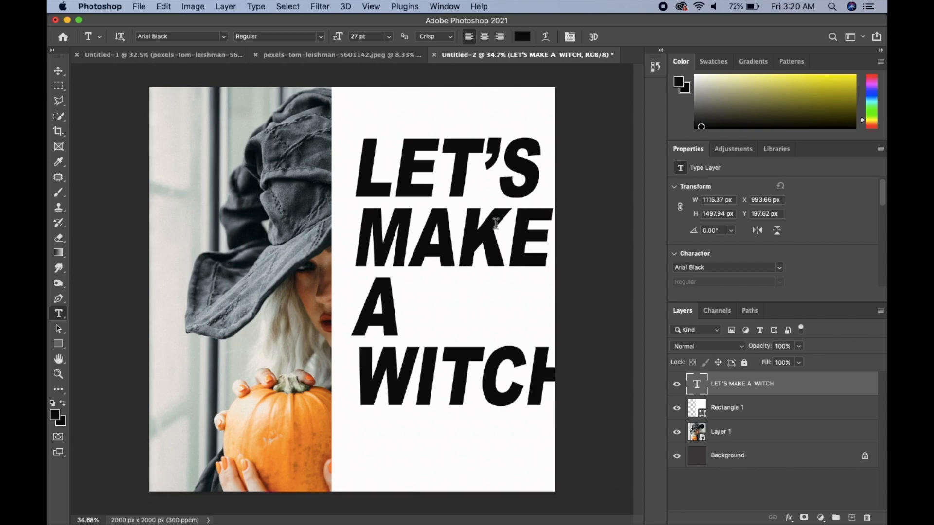
key("b")
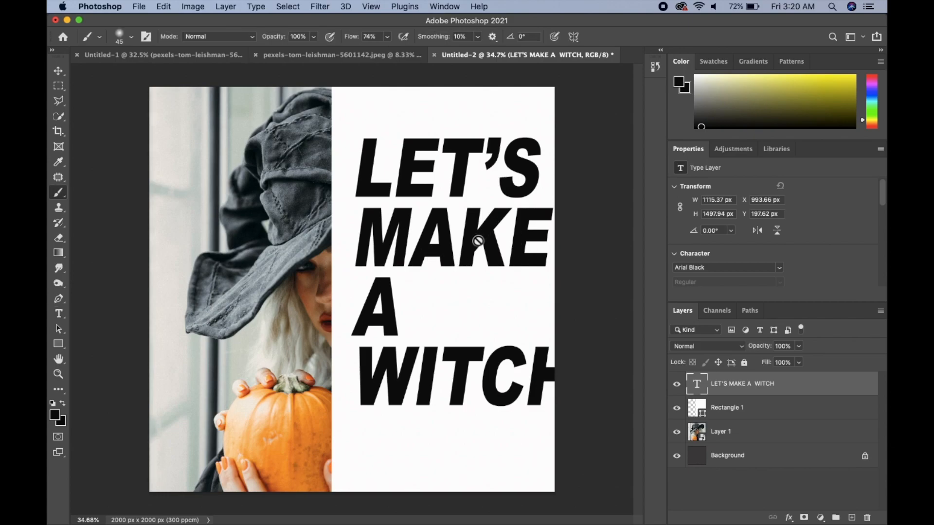
key("v")
left_click_drag(479, 239, 457, 261)
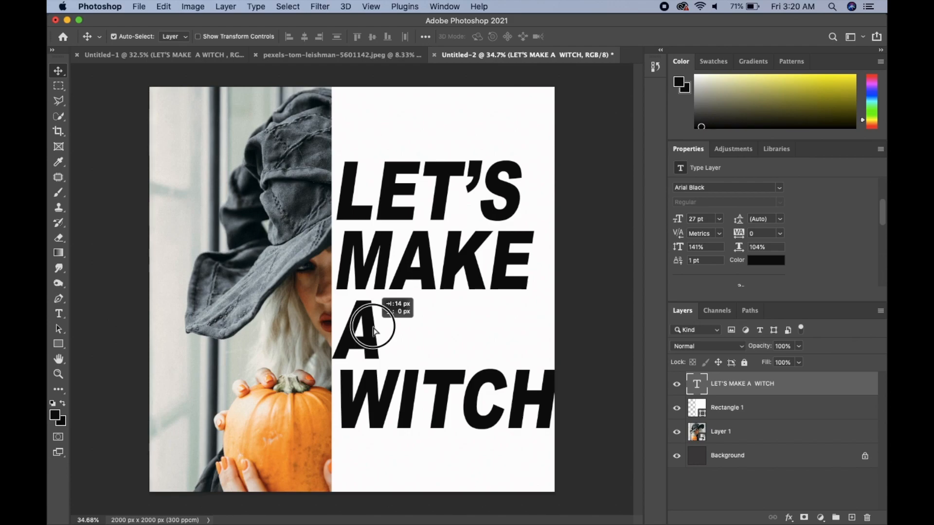
left_click_drag(375, 328, 374, 329)
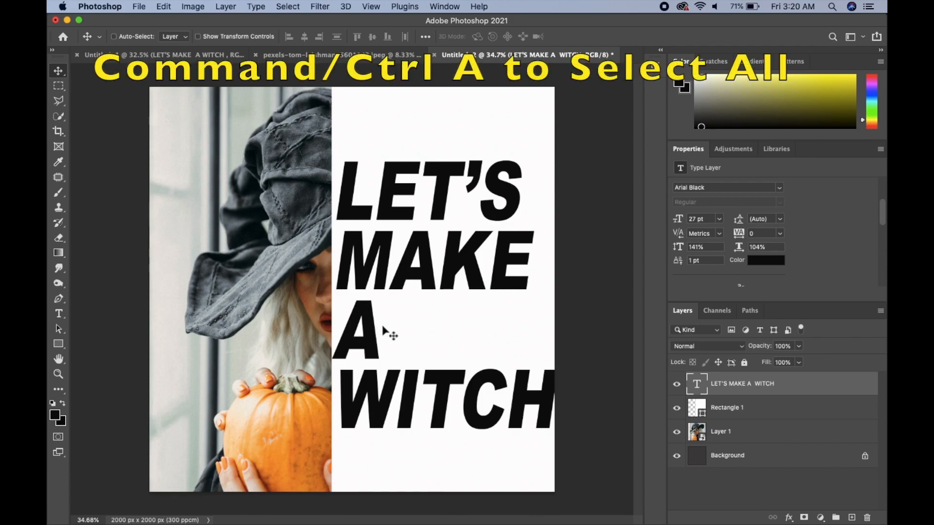
Step: Center the text vertically on the canvas by aligning it to a full-canvas selection, and deselect
key("super+a")
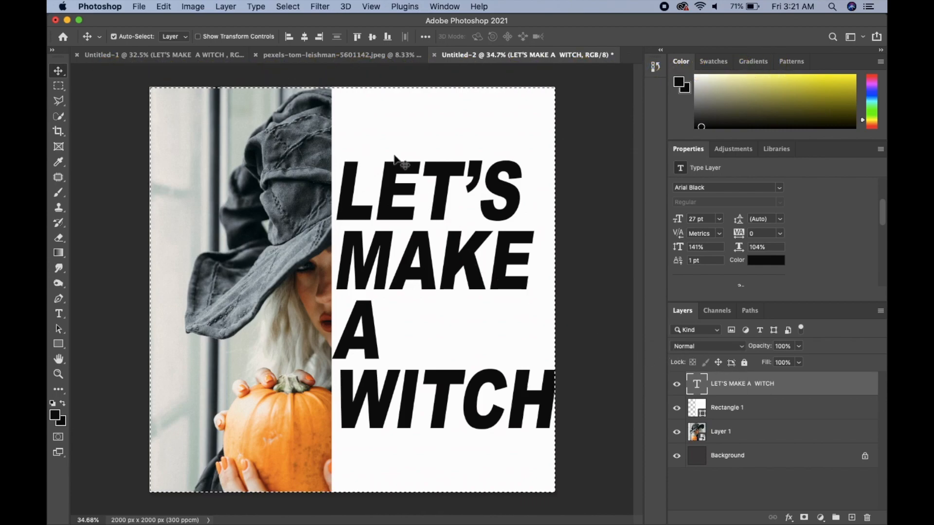
left_click(372, 37)
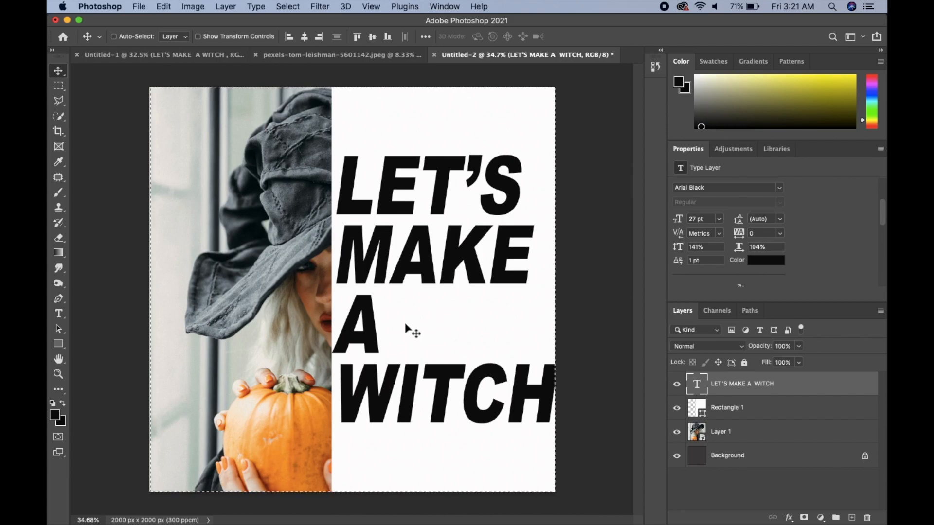
key("super+d")
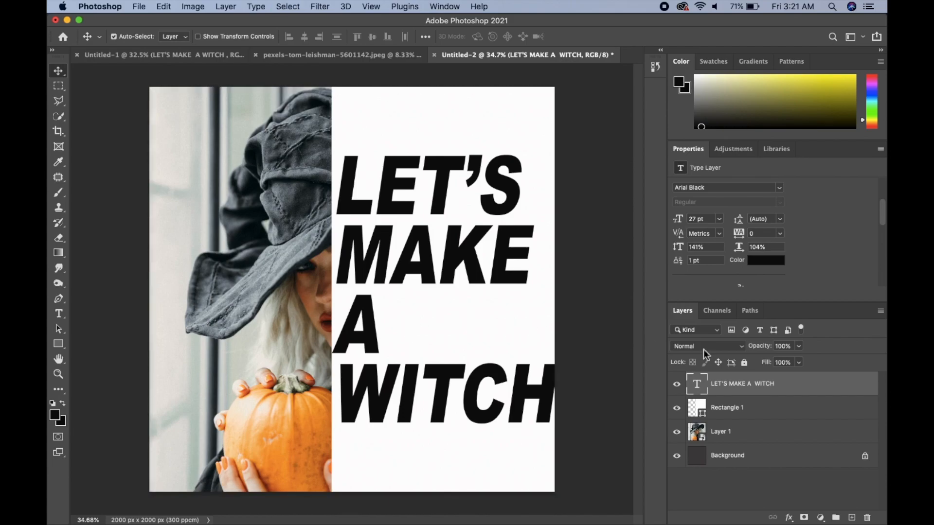
Step: Set the text layer's fill opacity to 0% and its knockout to Shallow in the layer's blending options
left_click(729, 392)
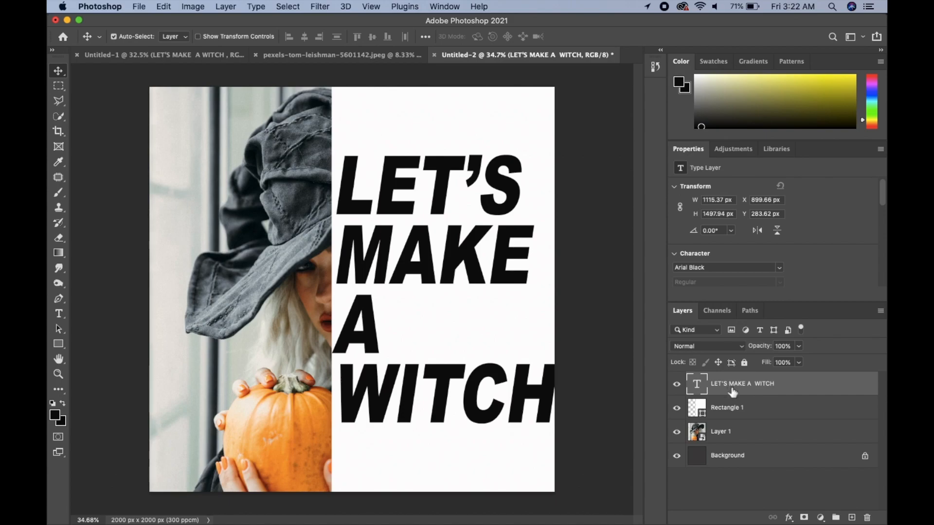
double_click(863, 389)
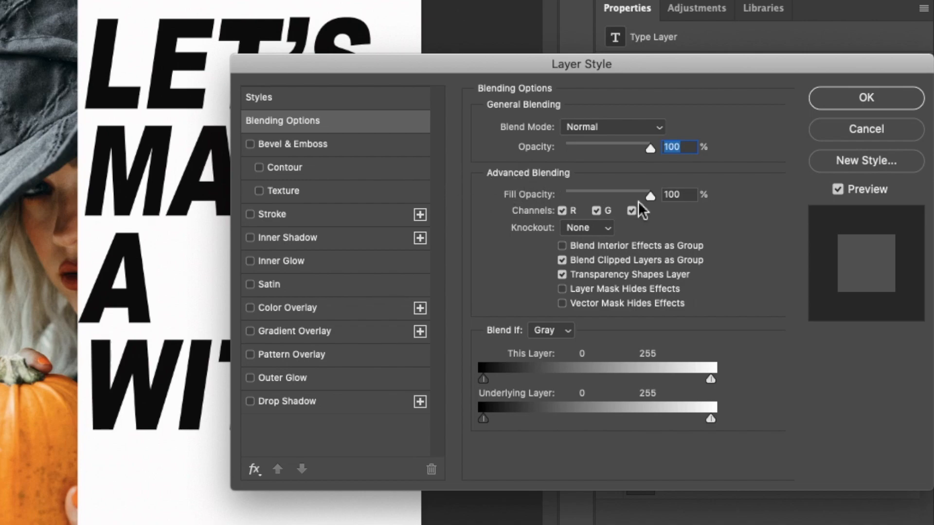
left_click_drag(655, 198, 571, 214)
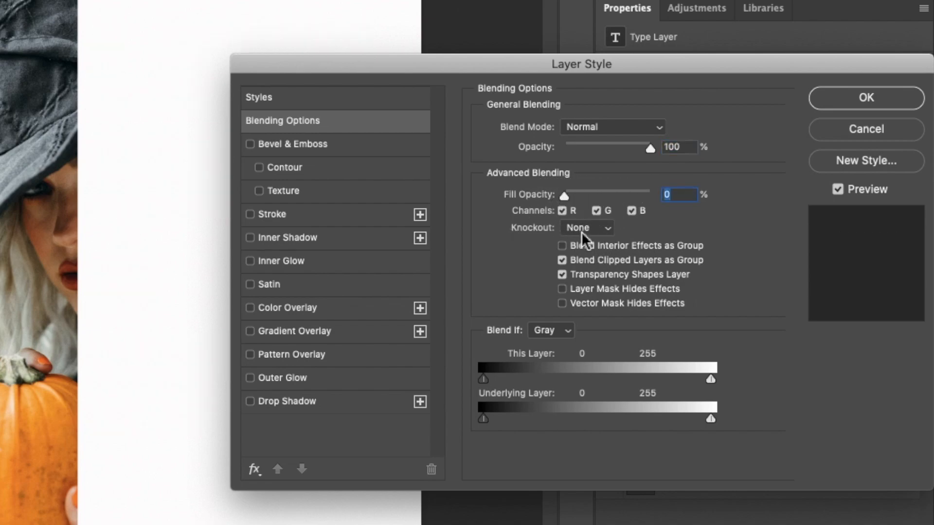
left_click(598, 228)
left_click(599, 240)
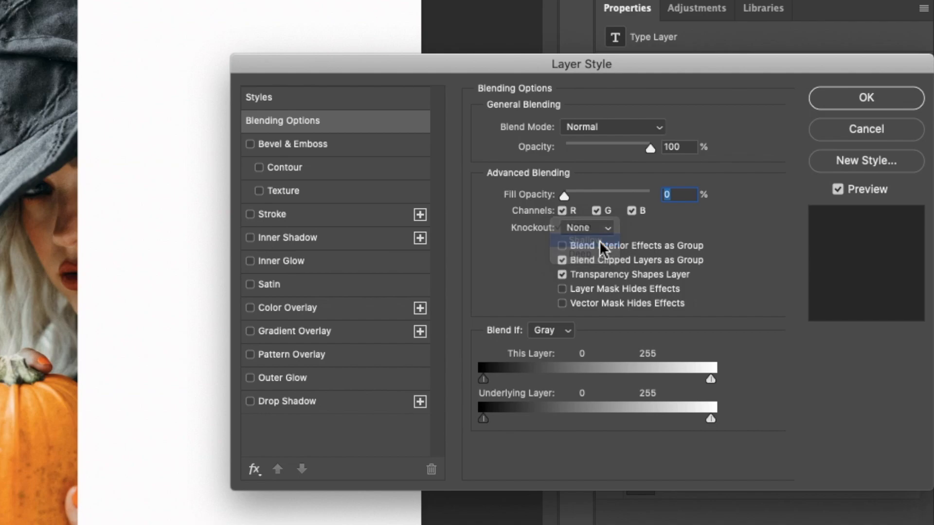
left_click(842, 102)
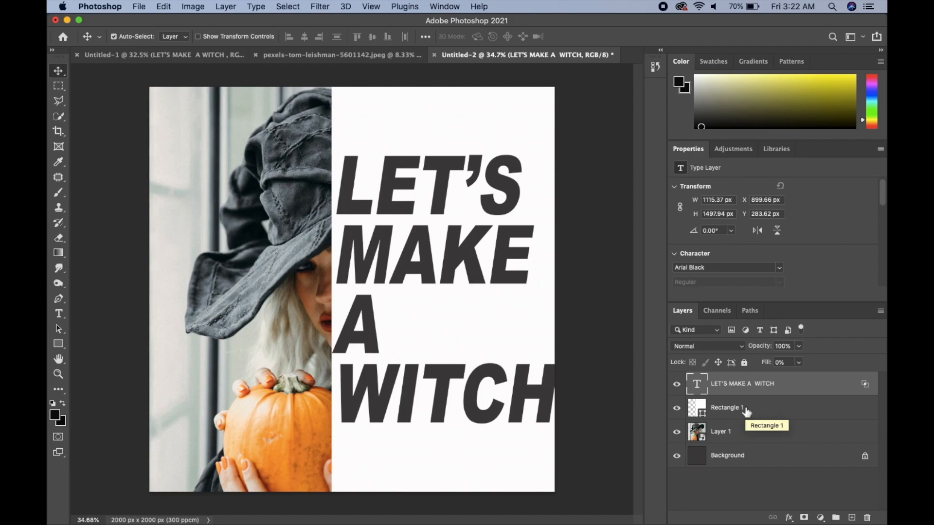
Step: Group the LET'S MAKE A WITCH text layer together with the Rectangle 1 layer
left_click(747, 410)
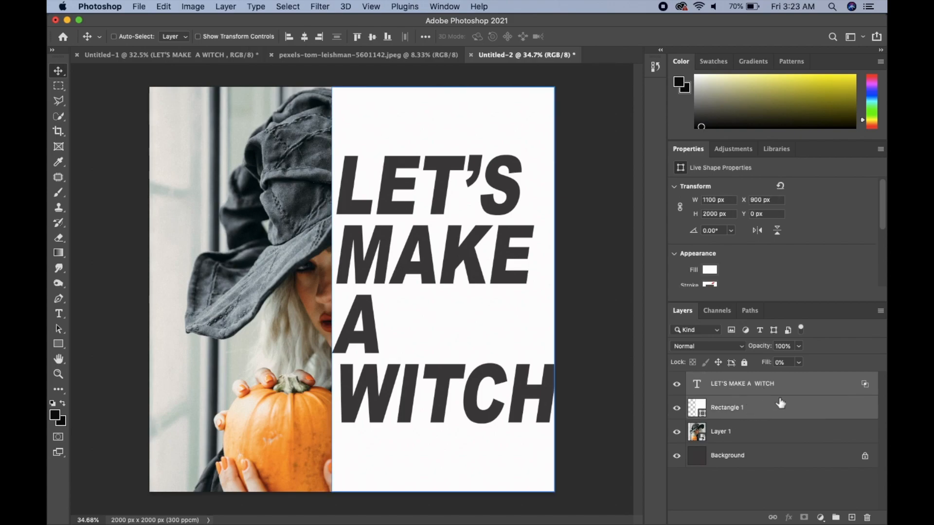
left_click_drag(791, 397, 839, 519)
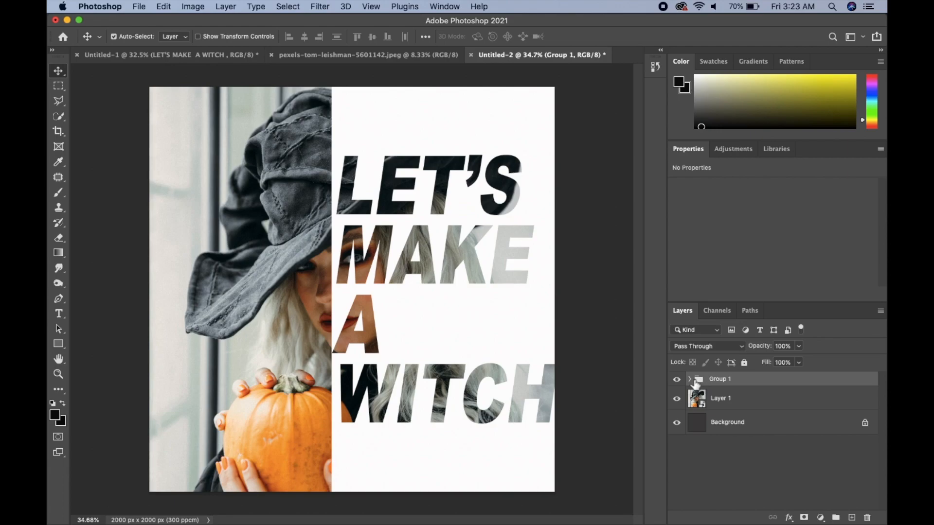
key("super+z")
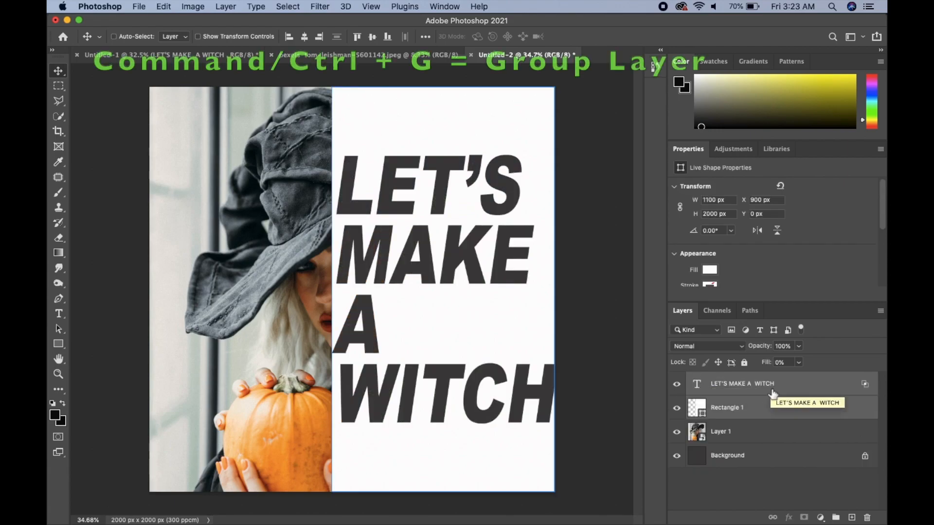
key("super+g")
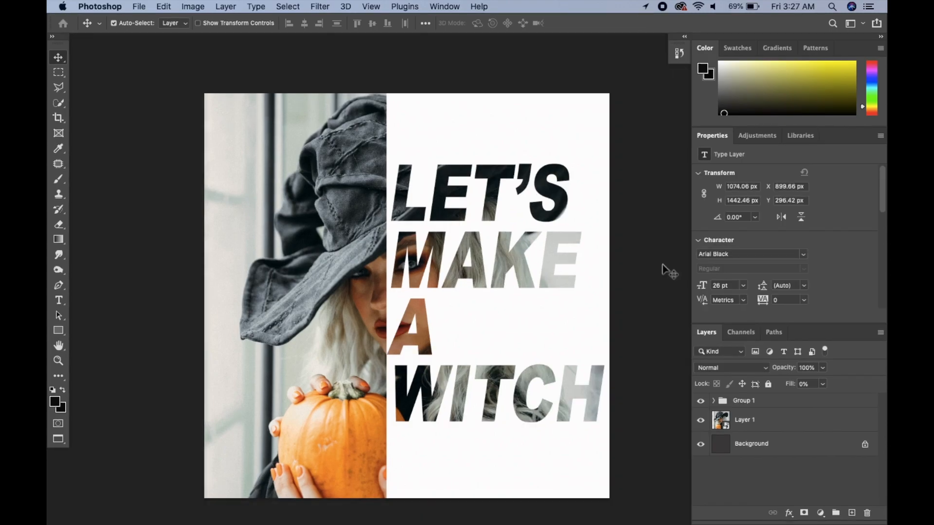
Step: Draw a rectangle shape over the design, size it to 1900 × 1800 px and move it to about X 73, Y 100
left_click(59, 331)
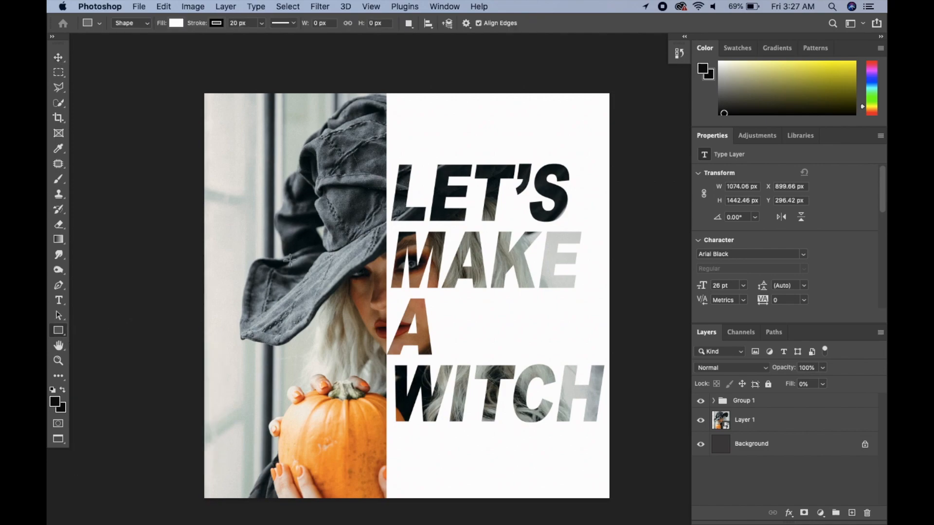
mouse_move(228, 120)
left_mouse_down()
mouse_move(440, 139)
mouse_move(560, 272)
mouse_move(605, 472)
left_mouse_up()
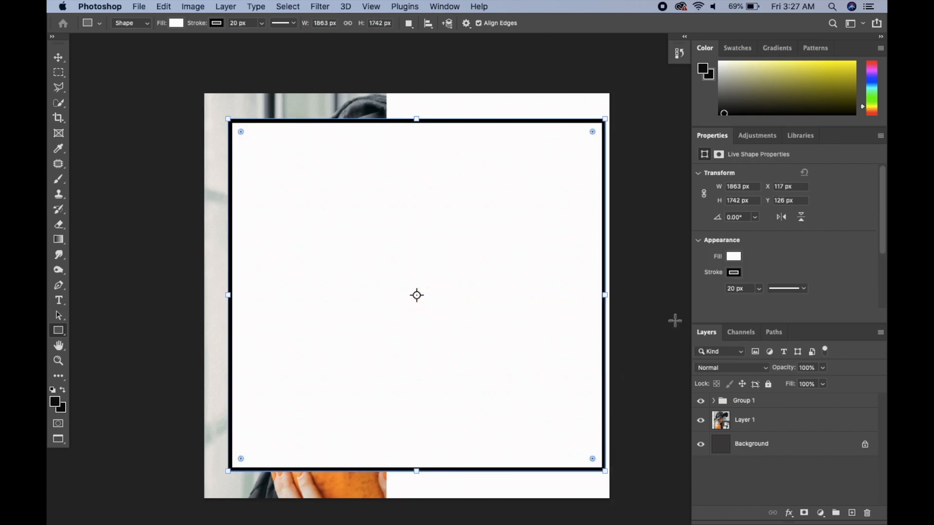
left_click(740, 187)
left_click_drag(740, 188, 724, 192)
type("1900")
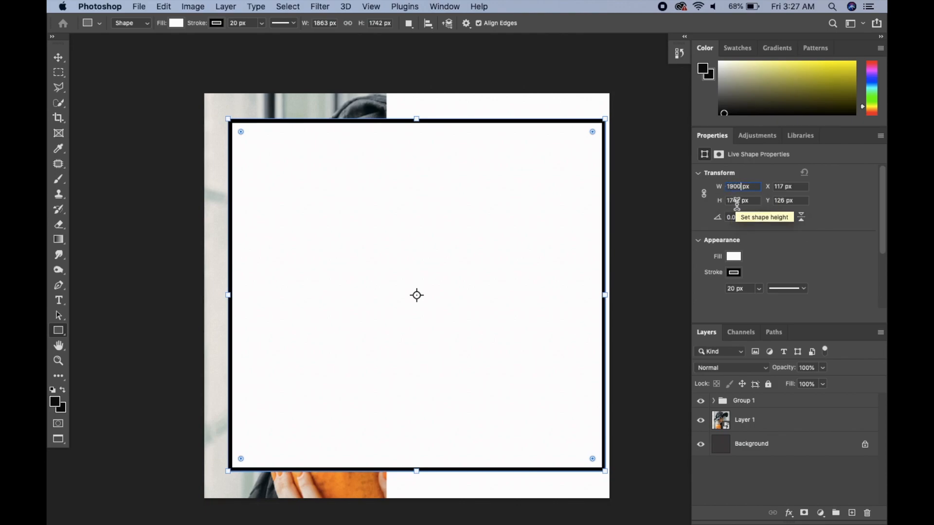
left_click(732, 203)
type("1800")
key("Return")
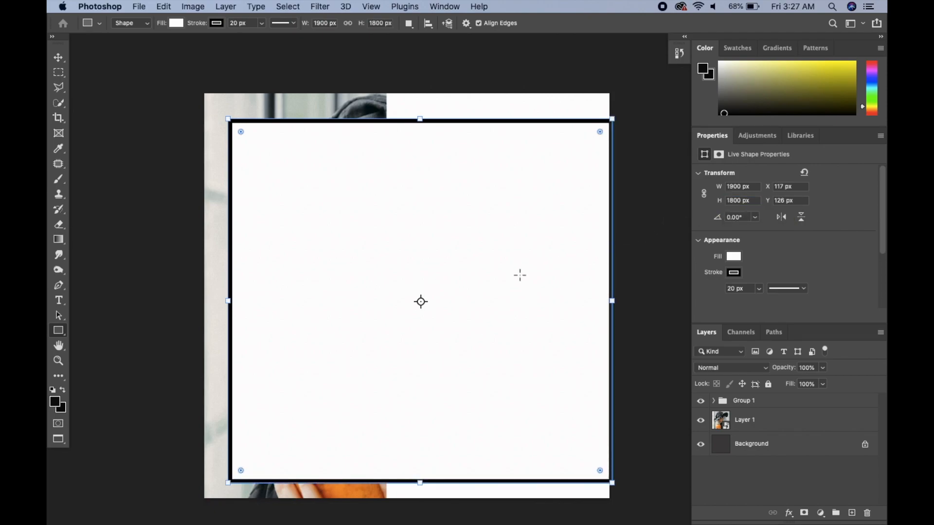
key("v")
left_click_drag(489, 276, 484, 276)
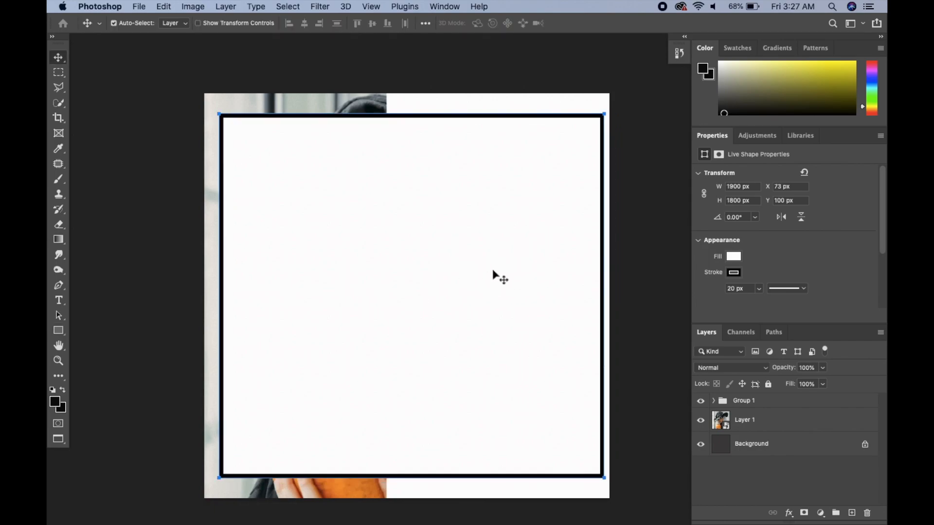
Step: Remove the large rectangle's fill and set its black stroke width to 15 px
left_click(735, 258)
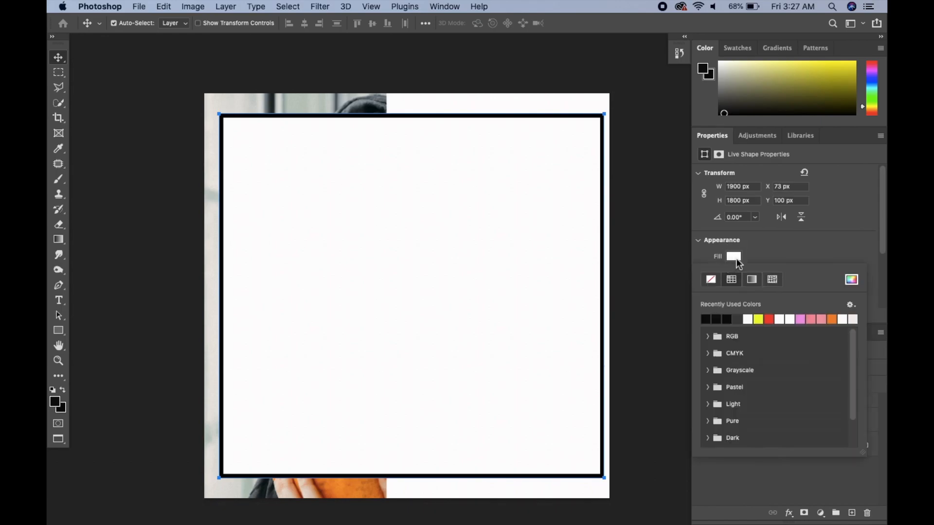
left_click(711, 280)
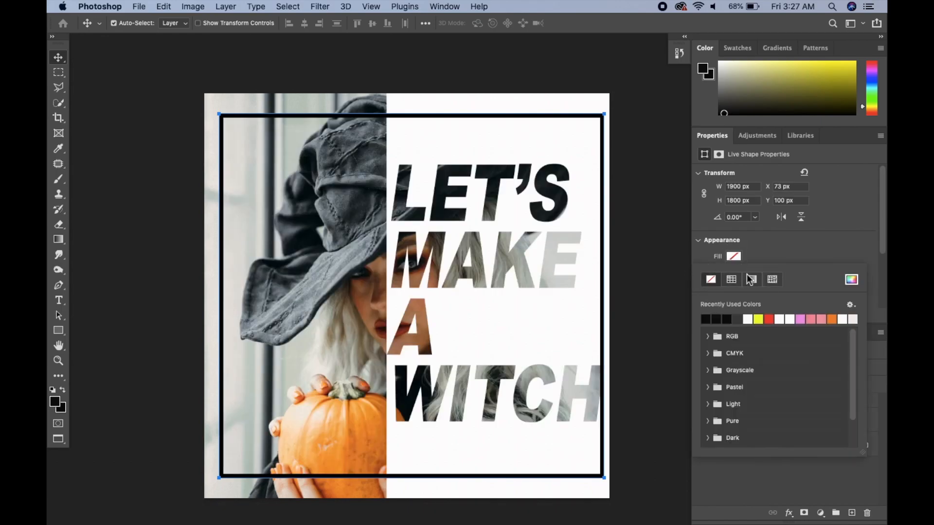
left_click(787, 260)
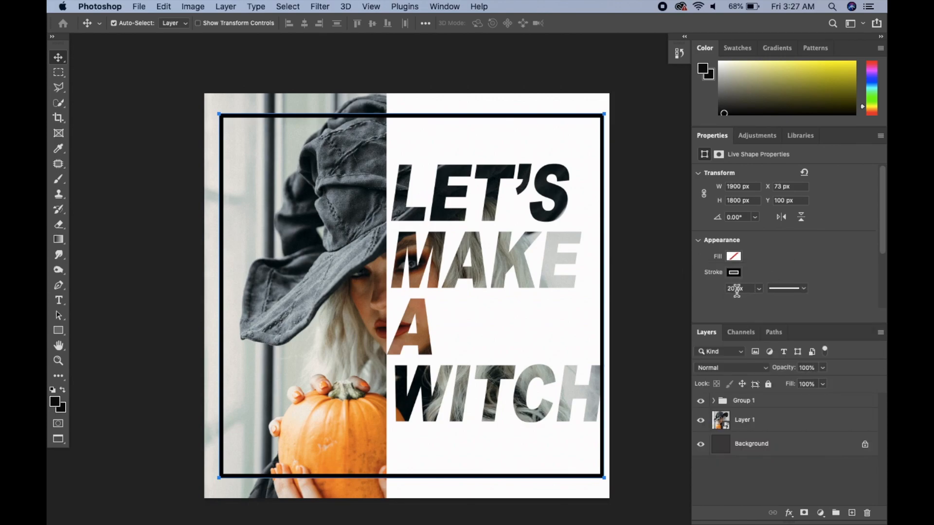
left_click(739, 288)
type("15")
key("Return")
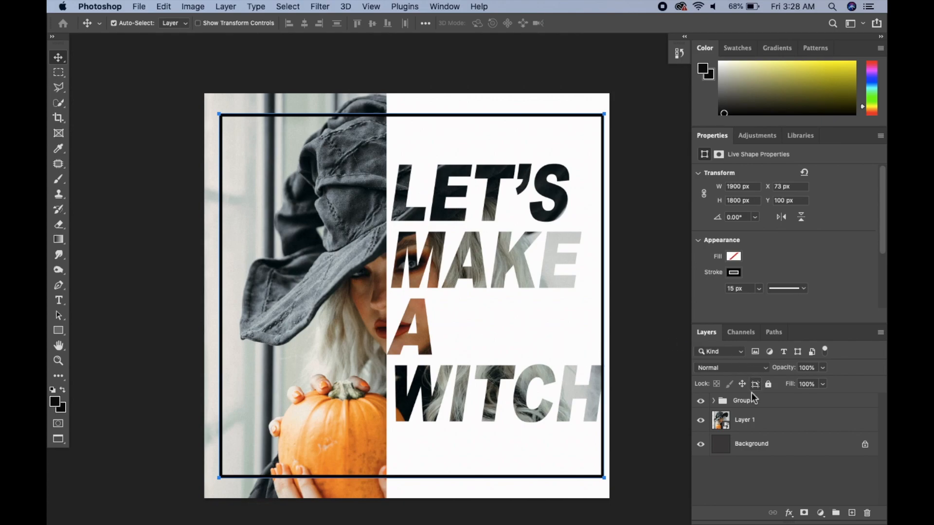
Step: Expand the layer group and nudge the Rectangle 2 frame rightward to X 91
left_click(714, 401)
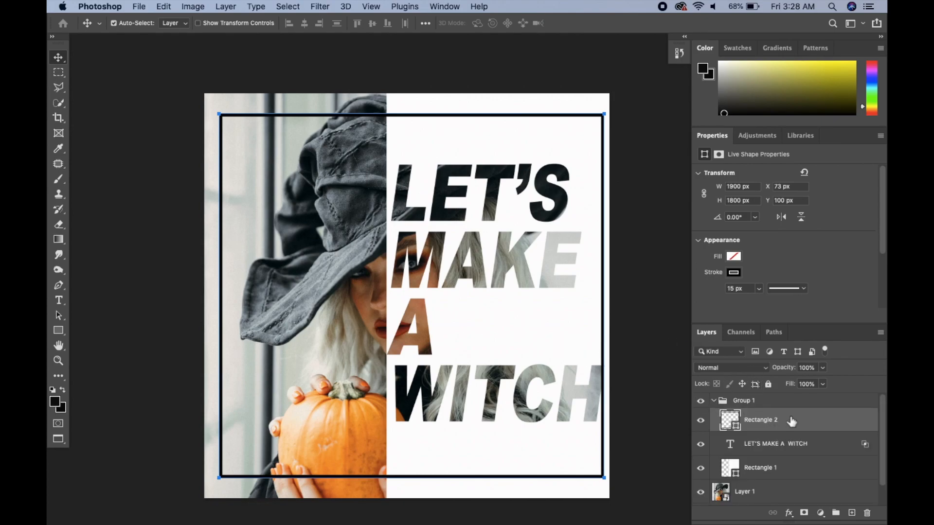
key("Right")
key("Right")
key("Right")
key("Right")
key("Right")
key("Right")
key("Right")
key("Right")
key("Right")
key("Right")
key("Right")
key("Right")
key("Right")
key("Right")
key("Right")
key("Right")
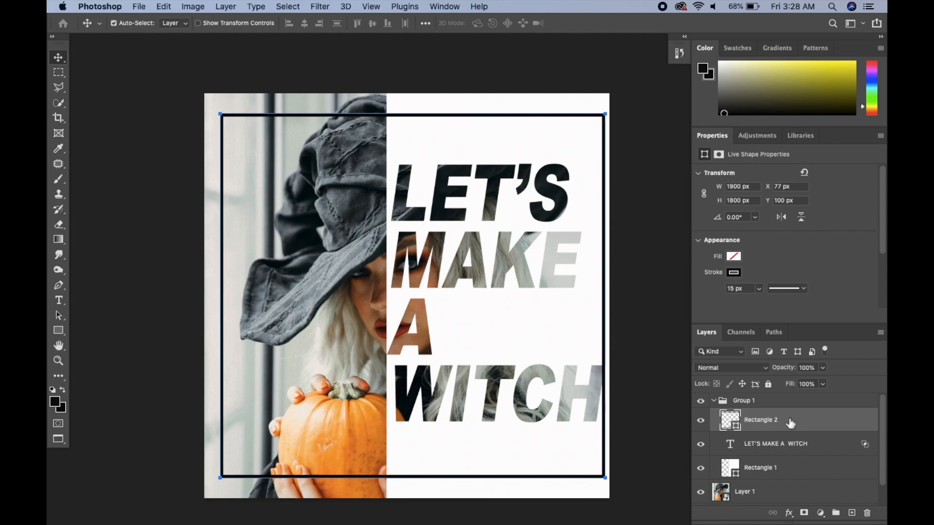
key("Right")
key("Right")
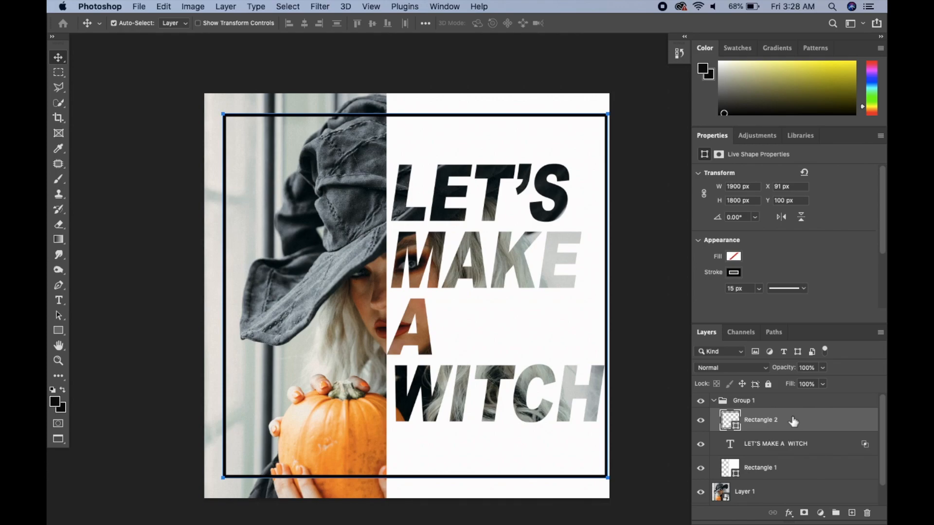
Step: Draw a 225 × 225 px circle at the frame's lower-left corner with the Ellipse tool and move it to X 0, Y 1741
left_click(648, 330)
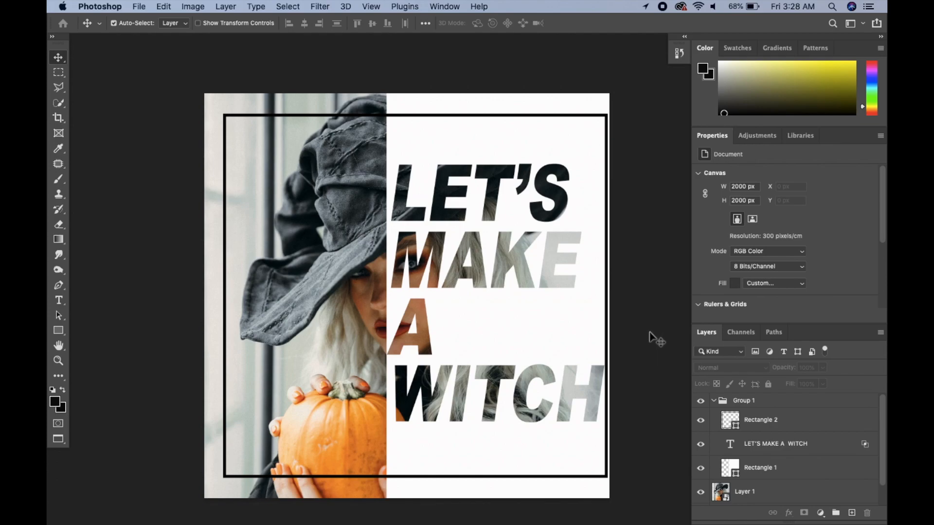
key("u")
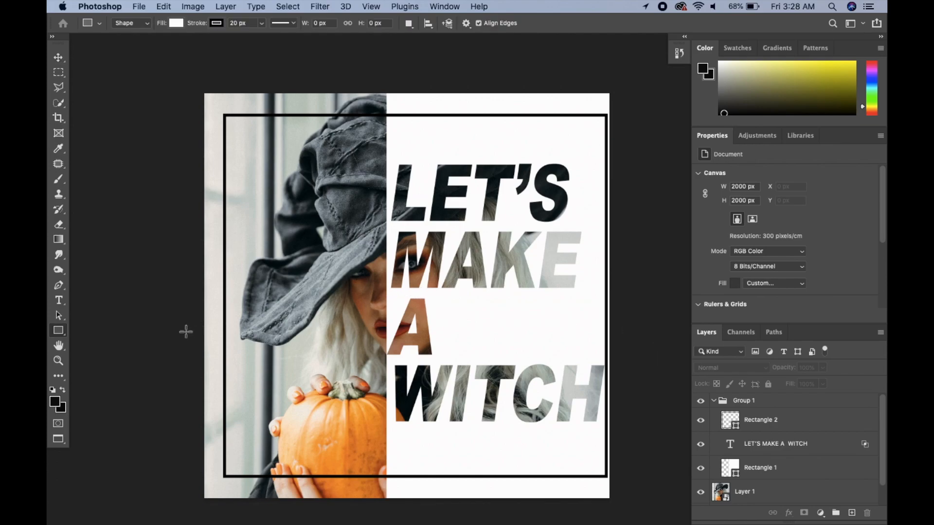
right_click(62, 331)
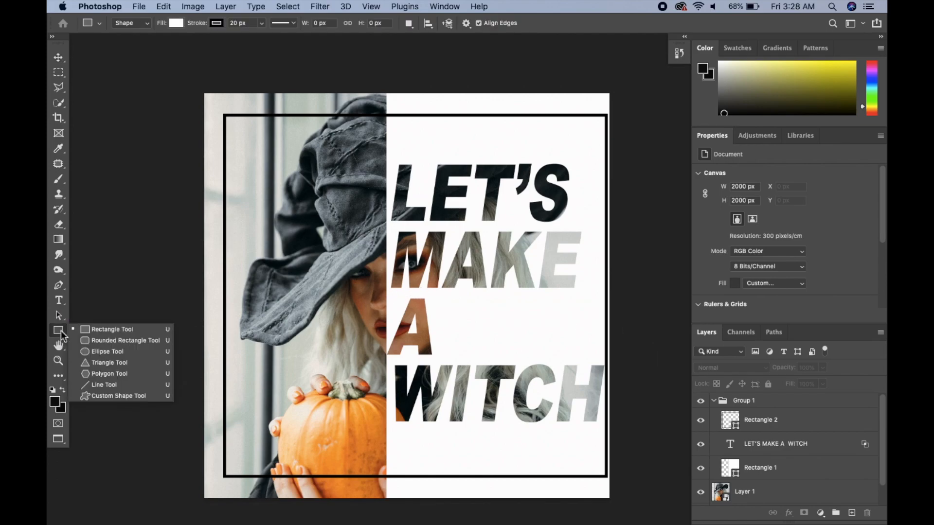
left_click(108, 352)
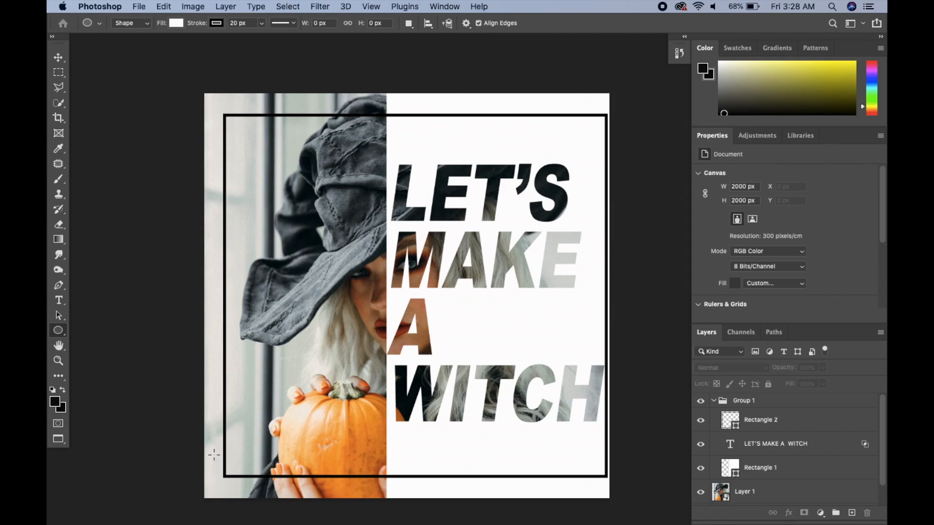
left_click_drag(214, 456, 247, 396)
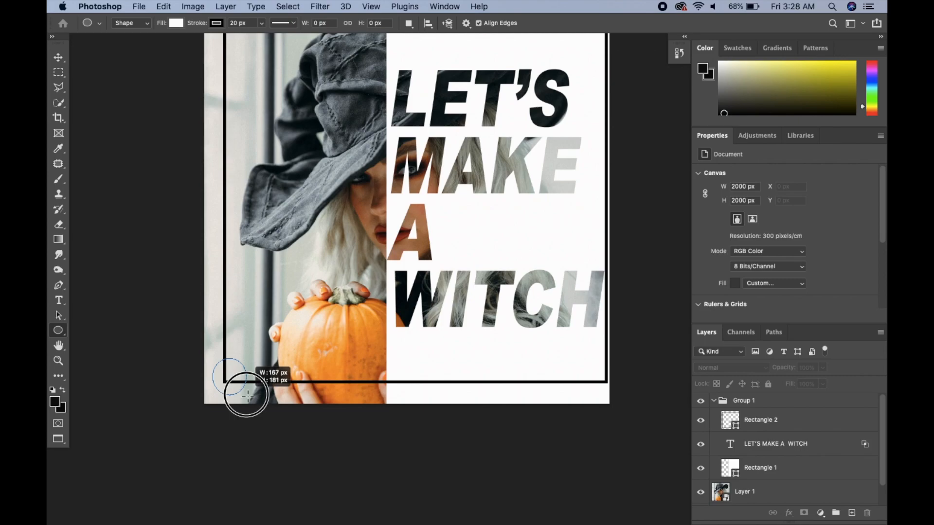
left_click_drag(247, 396, 258, 414)
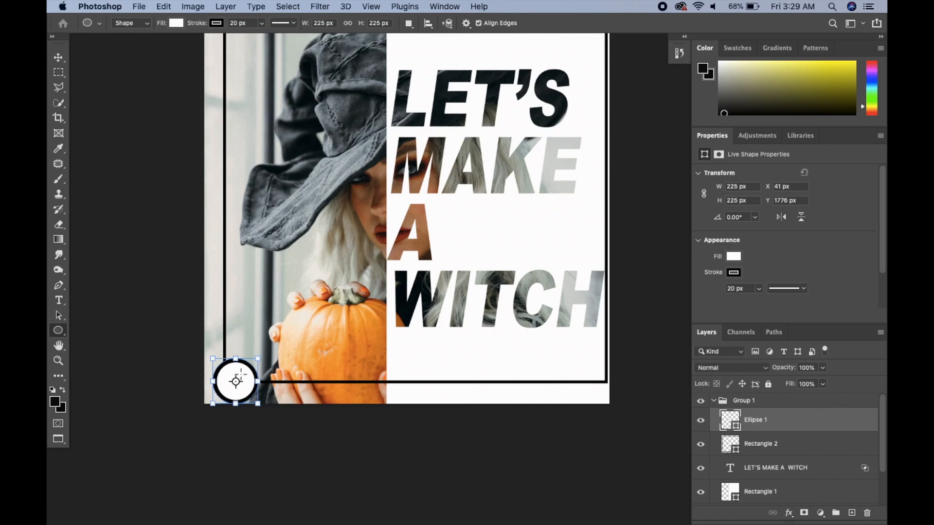
key("v")
left_click_drag(238, 378, 228, 374)
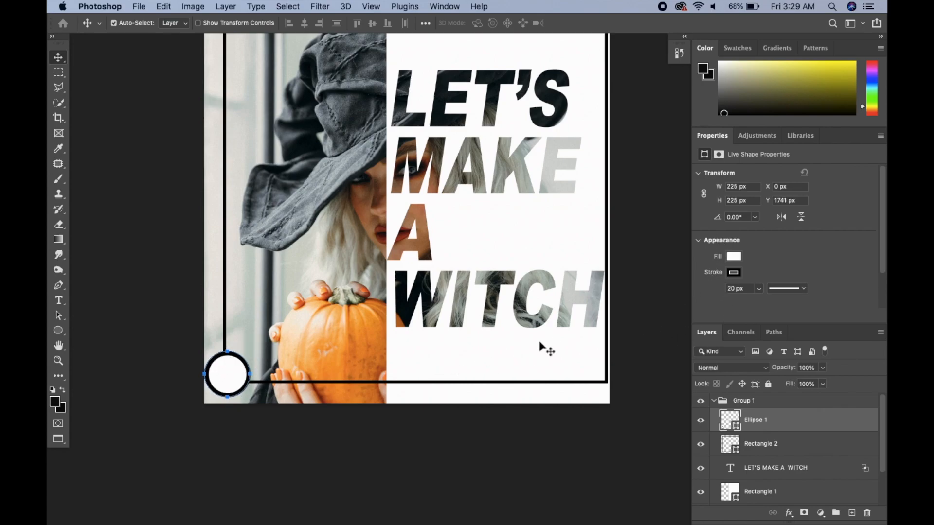
Step: Set the stroke width of the lower-left circle to 40 px
left_click(737, 278)
left_click(767, 276)
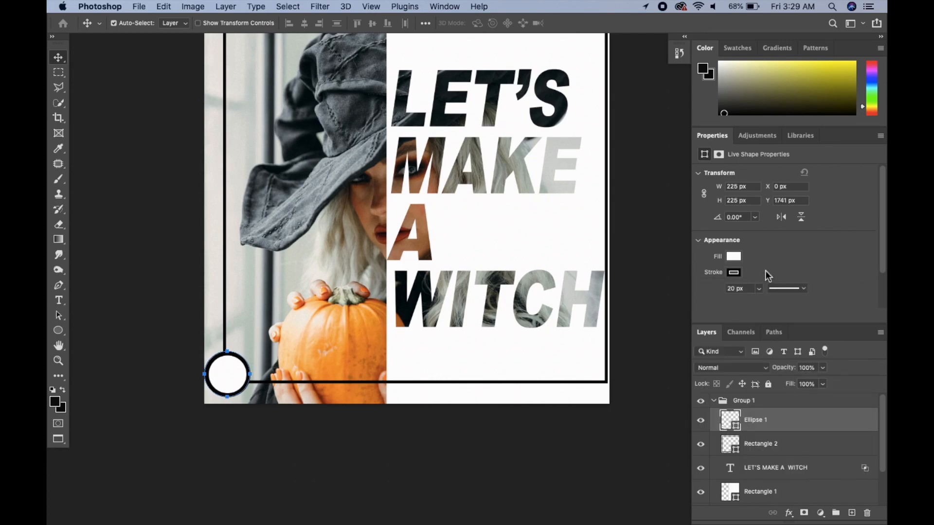
left_click(733, 289)
key("BackSpace")
type("40")
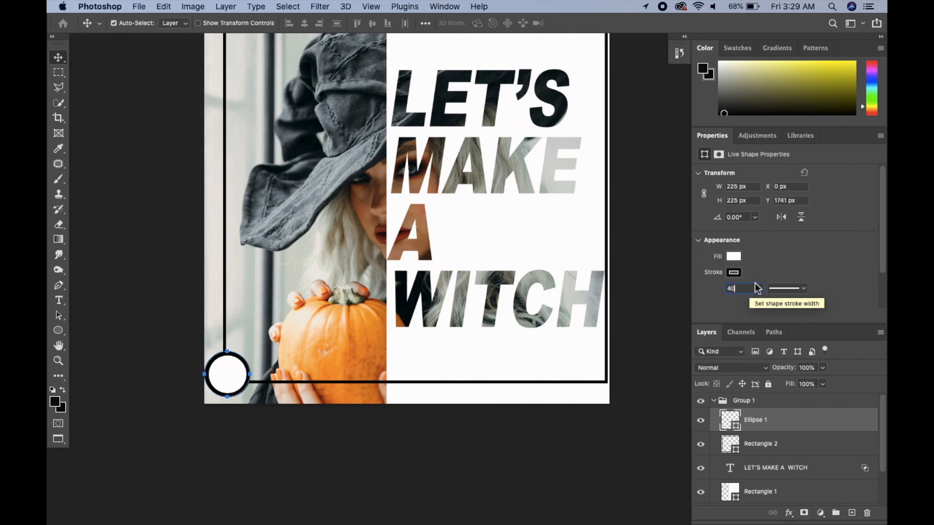
key("Return")
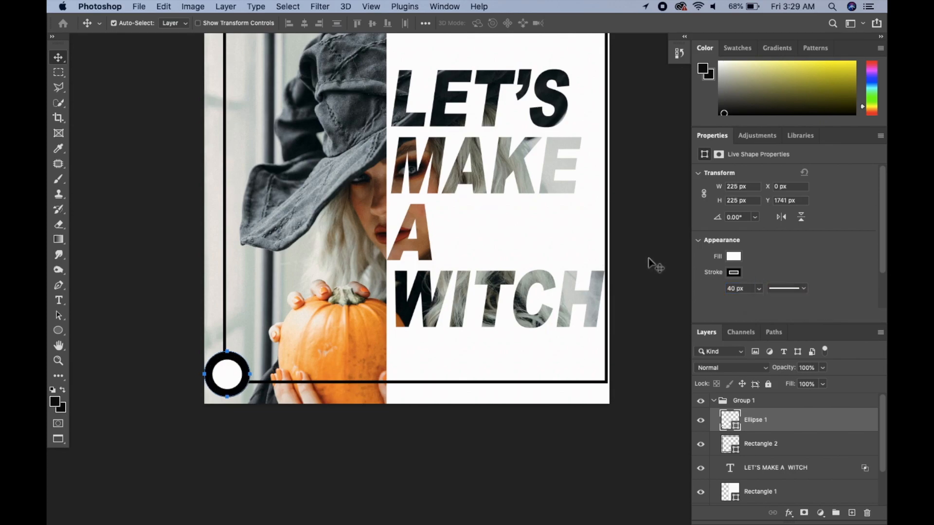
Step: Try a black fill with a white stroke on the lower-left circle
scroll(649, 260, "down", 1)
scroll(649, 259, "up", 3)
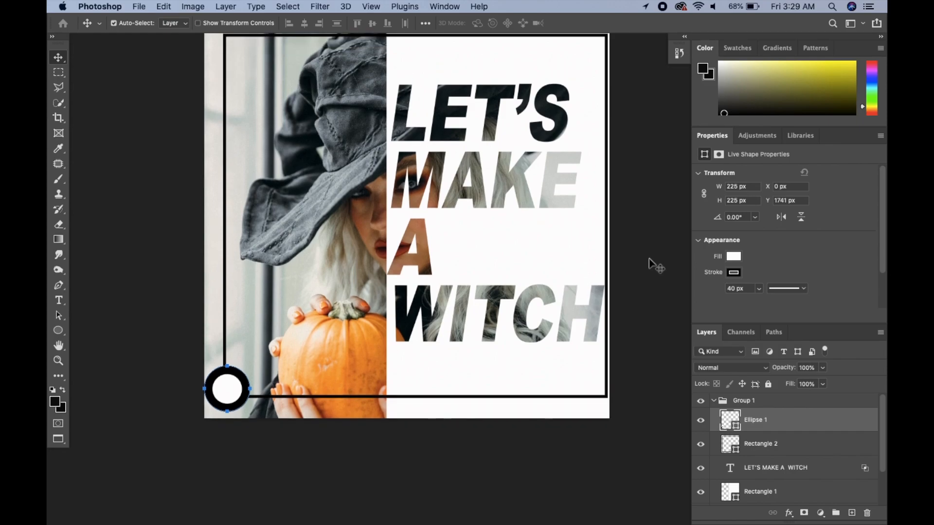
scroll(649, 259, "up", 1)
scroll(649, 259, "down", 1)
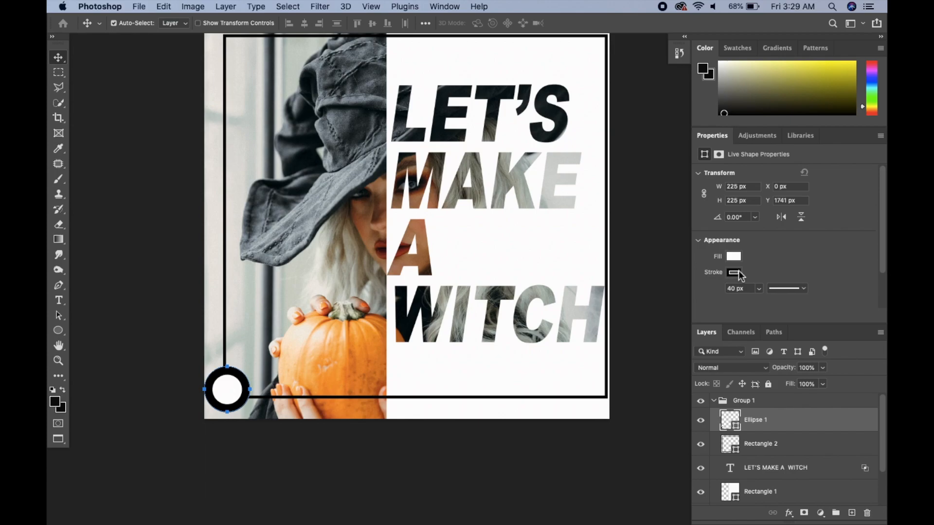
left_click(735, 258)
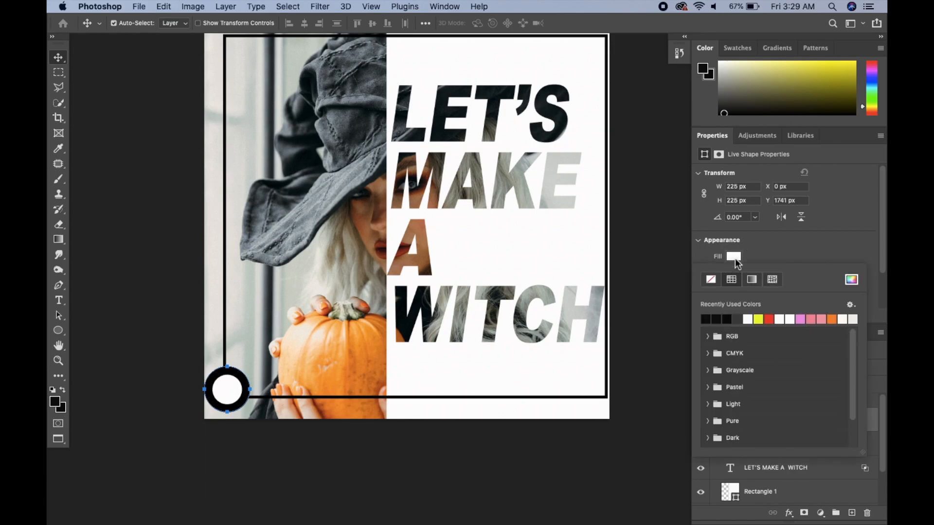
left_click(727, 320)
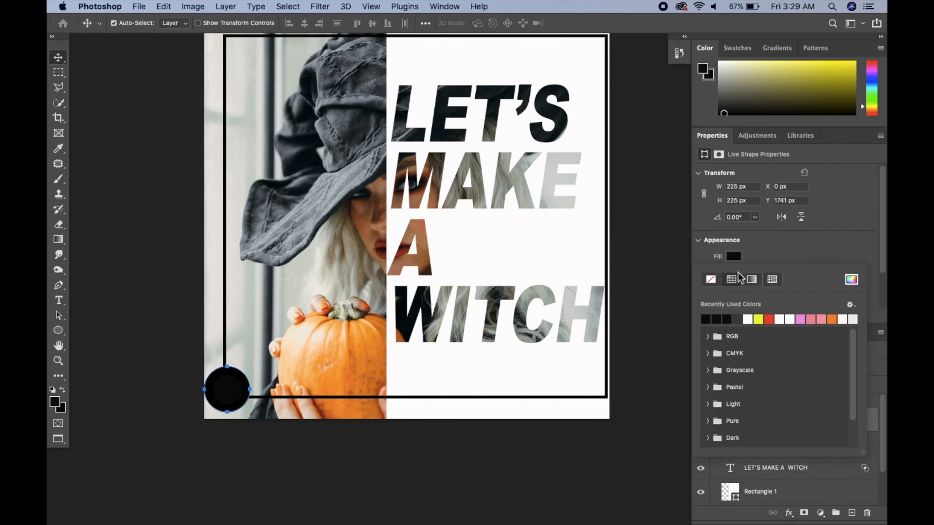
left_click(757, 262)
left_click(735, 276)
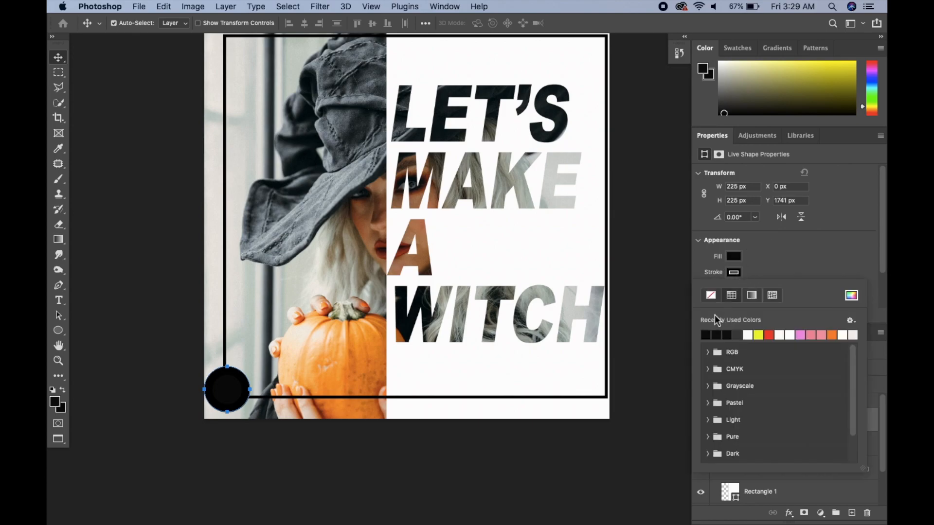
left_click(749, 336)
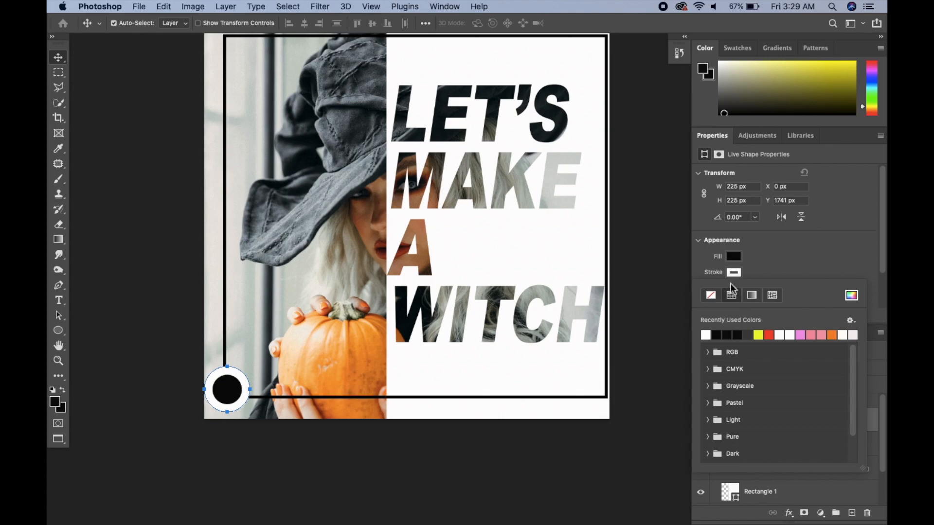
left_click(773, 262)
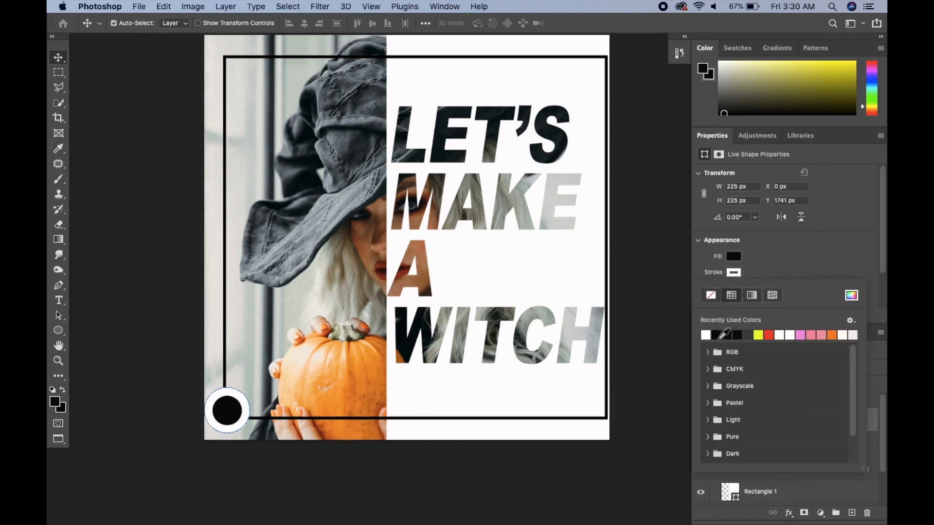
Step: Restore the circle's black stroke and white fill, and deselect it
left_click(718, 335)
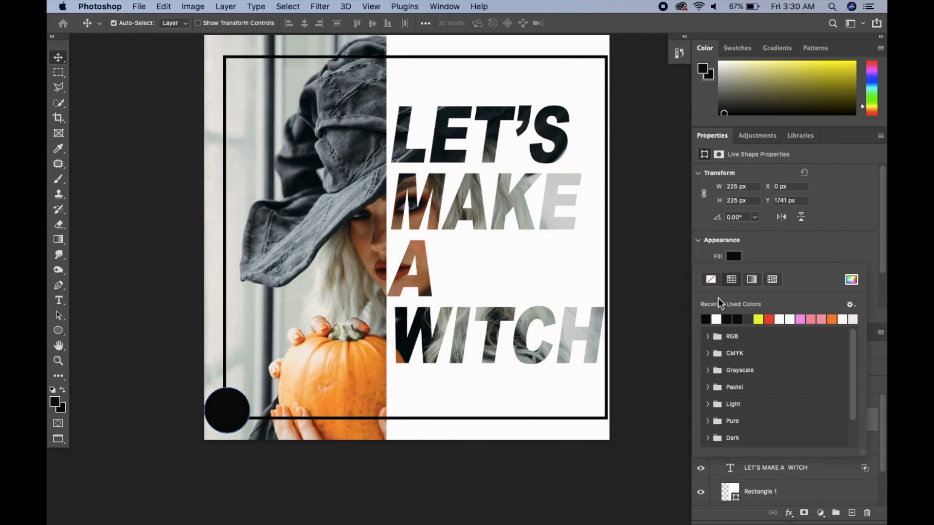
left_click(716, 319)
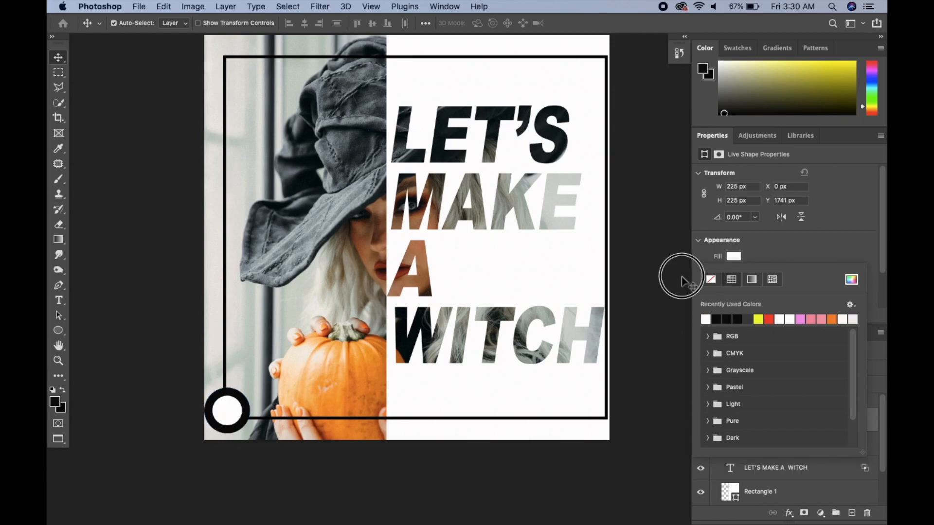
left_click(681, 281)
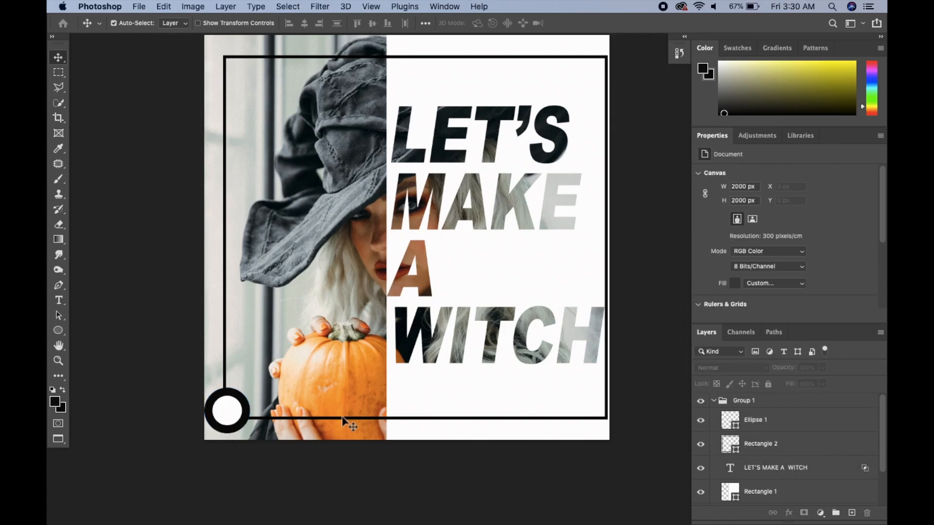
Step: Duplicate the Ellipse 1 layer and move the copy to the frame's upper-right corner, centred at about X 1887.5, Y 140.5 px
left_click(782, 429)
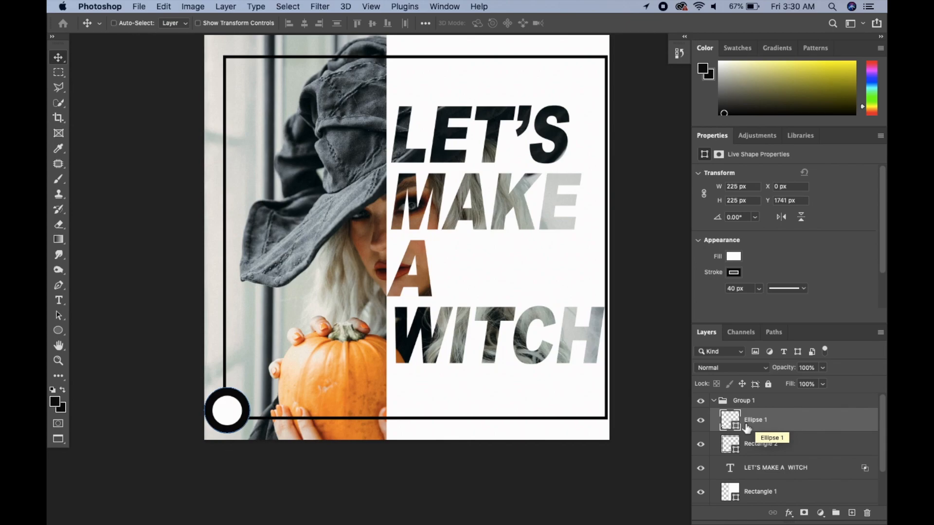
key("super+j")
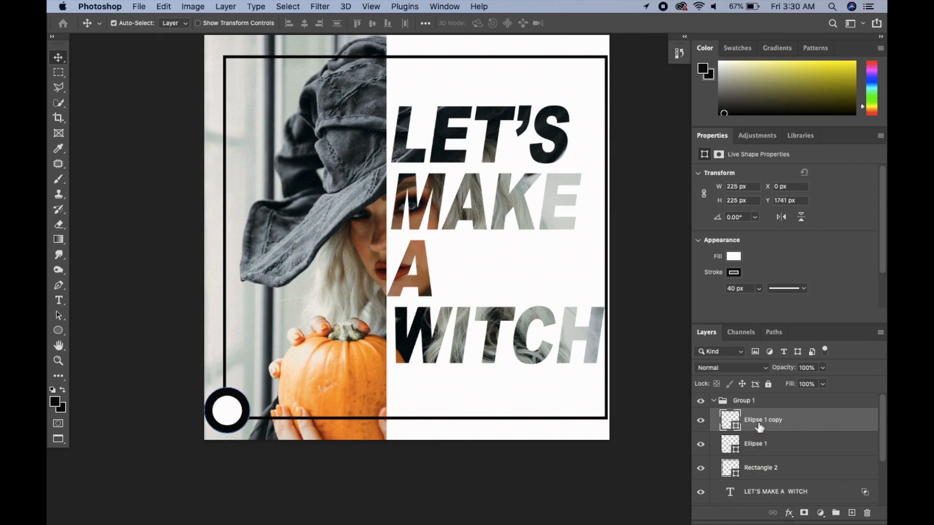
key("super+t")
left_click_drag(231, 415, 601, 64)
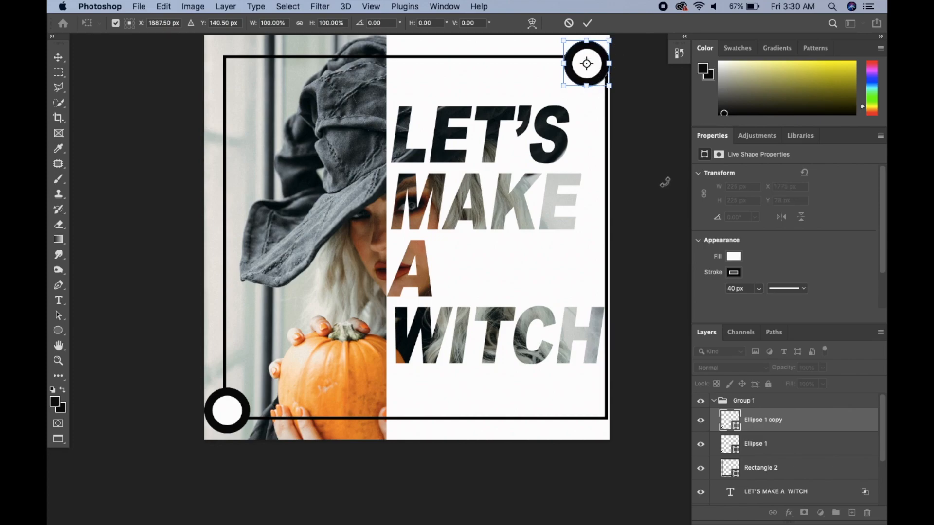
key("Return")
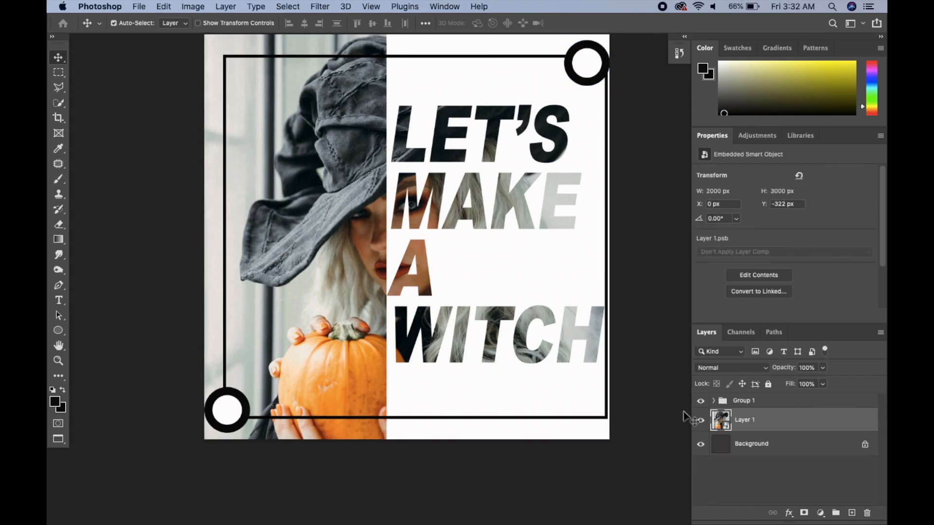
Step: Add a Color Lookup adjustment layer above Layer 1 using the FoggyNight.3DL file and lower its opacity to 50%
left_click(820, 513)
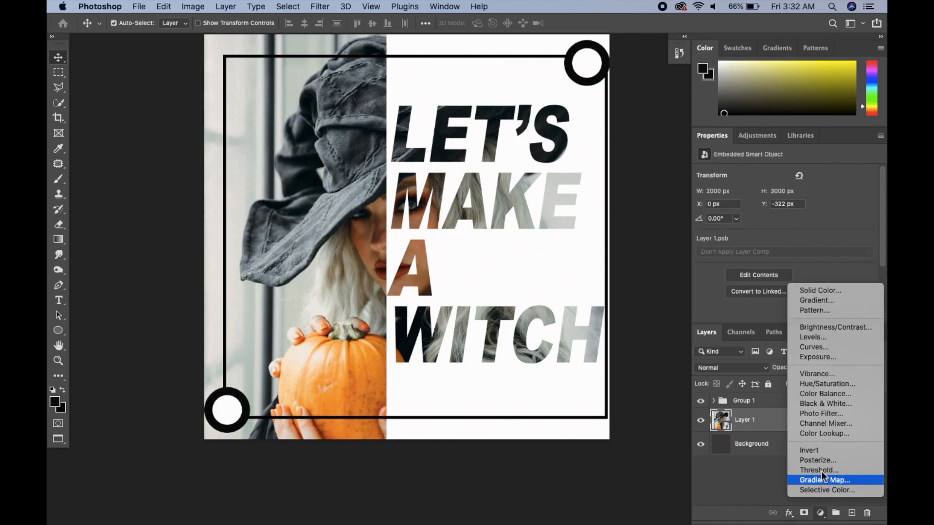
left_click(826, 436)
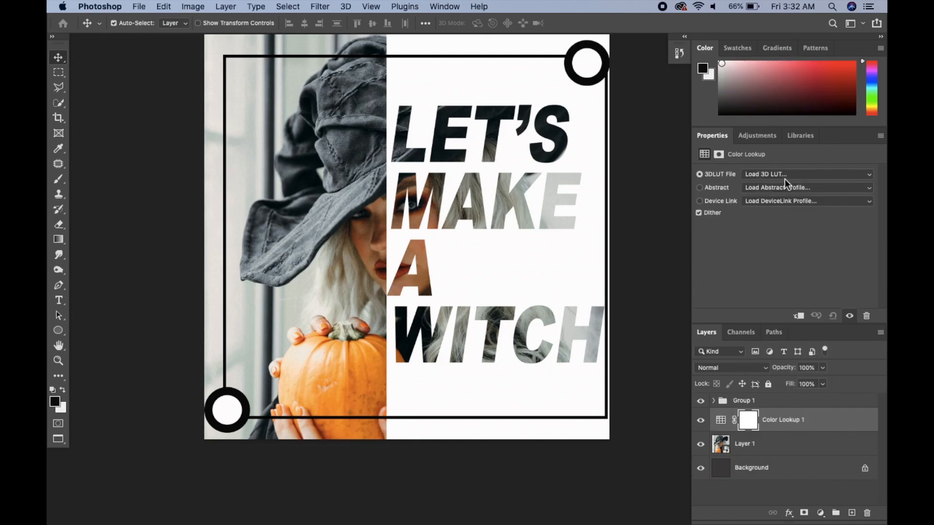
left_click(786, 176)
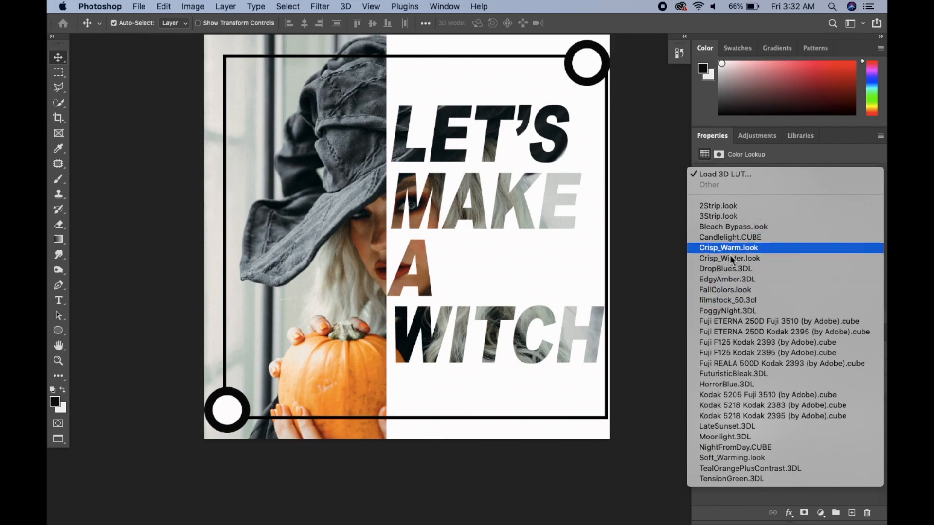
left_click(732, 312)
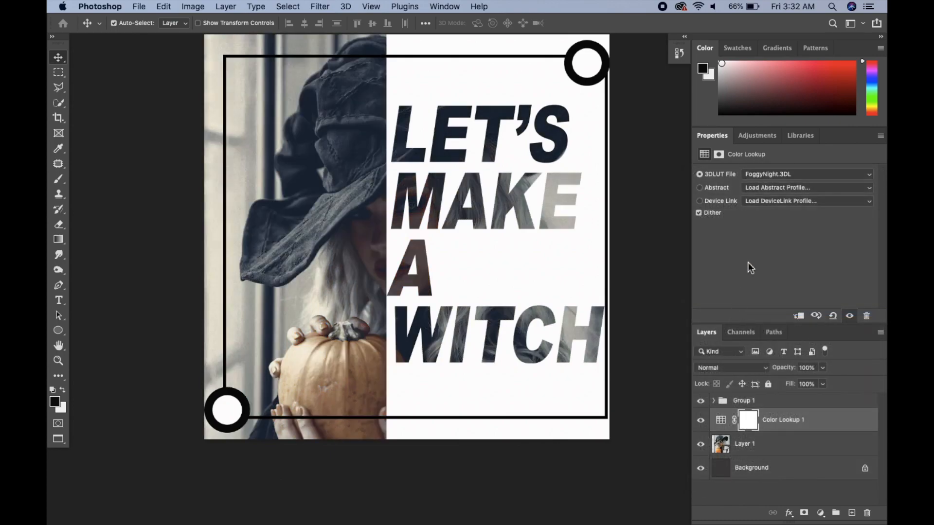
left_click(788, 367)
left_click_drag(794, 372, 764, 371)
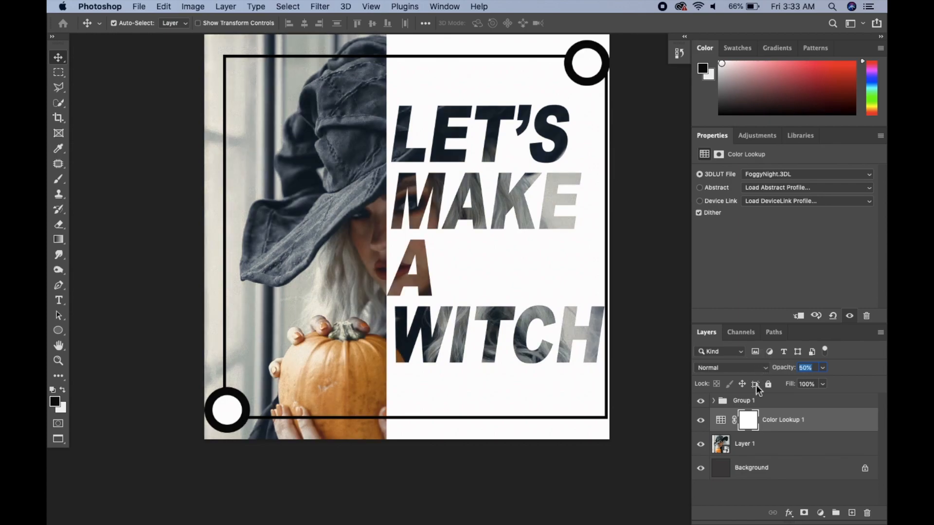
Step: Toggle the Color Lookup adjustment's visibility repeatedly to compare the photo with and without the color grade
left_click(701, 423)
left_click(701, 422)
left_click(701, 422)
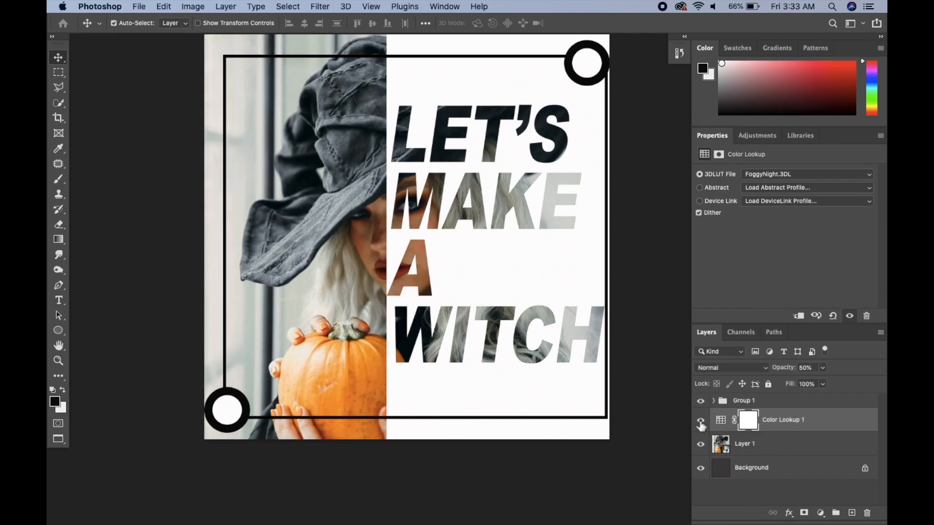
left_click(701, 423)
left_click(701, 423)
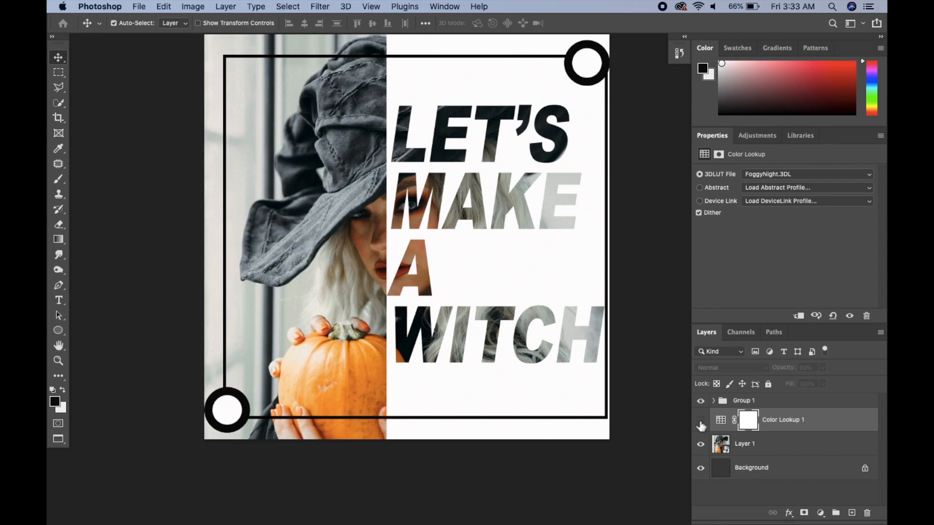
left_click(701, 423)
left_click(701, 423)
left_click(701, 424)
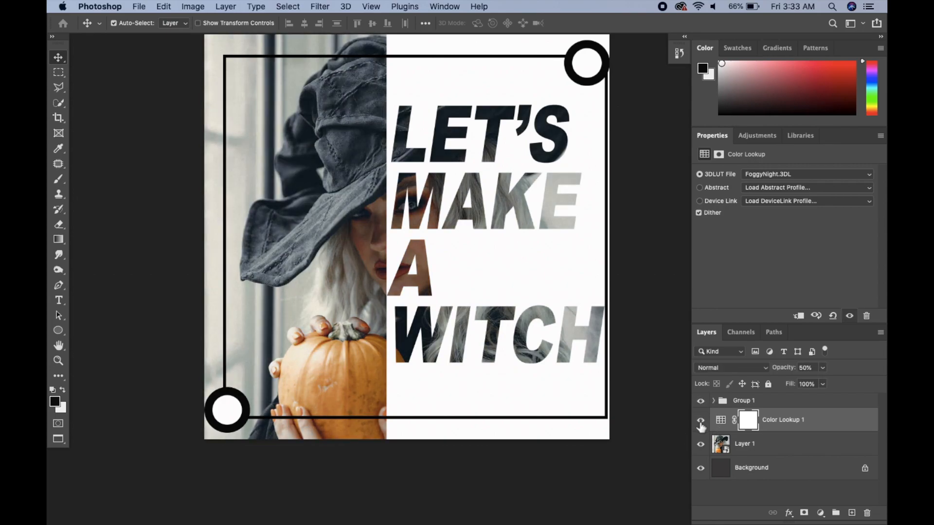
Step: Hide the Color Lookup layer and Group 1 to view the original photo, and show both again
scroll(599, 364, "down", 1)
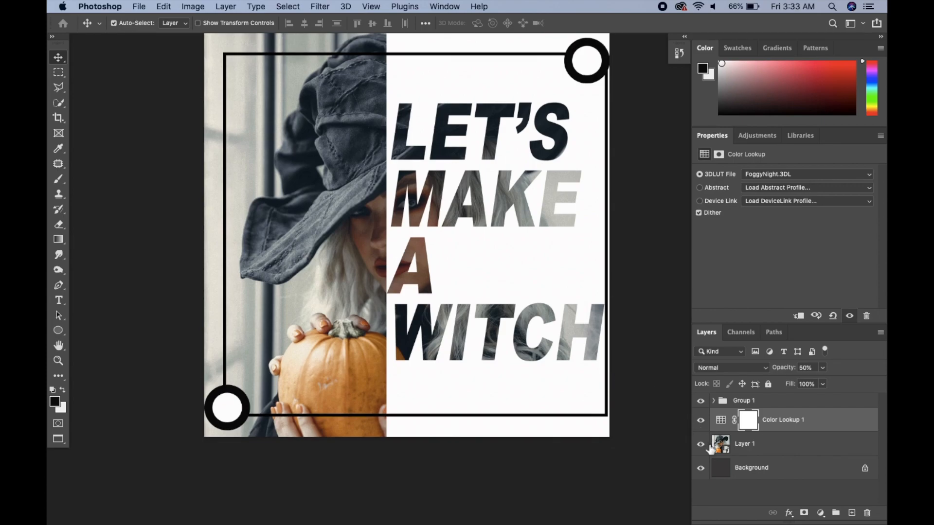
left_click(701, 420)
left_click(701, 400)
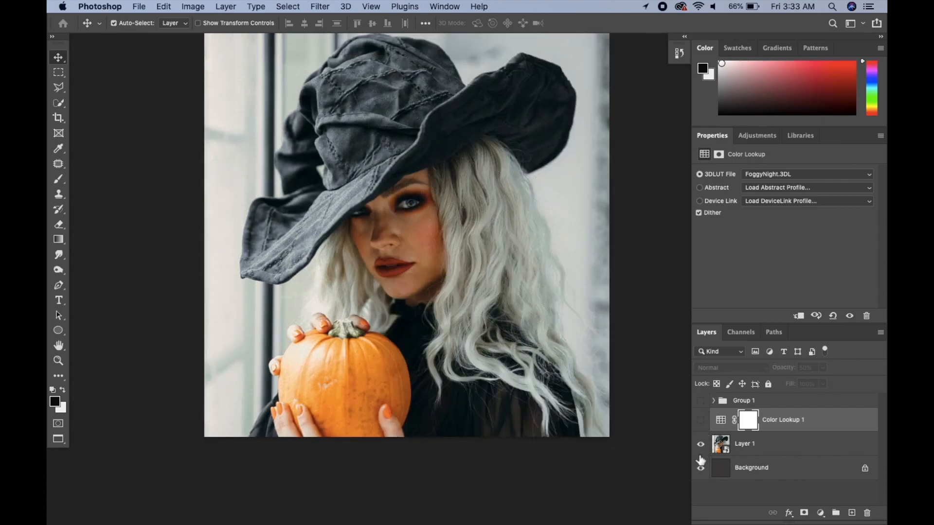
left_click(702, 420)
left_click(701, 401)
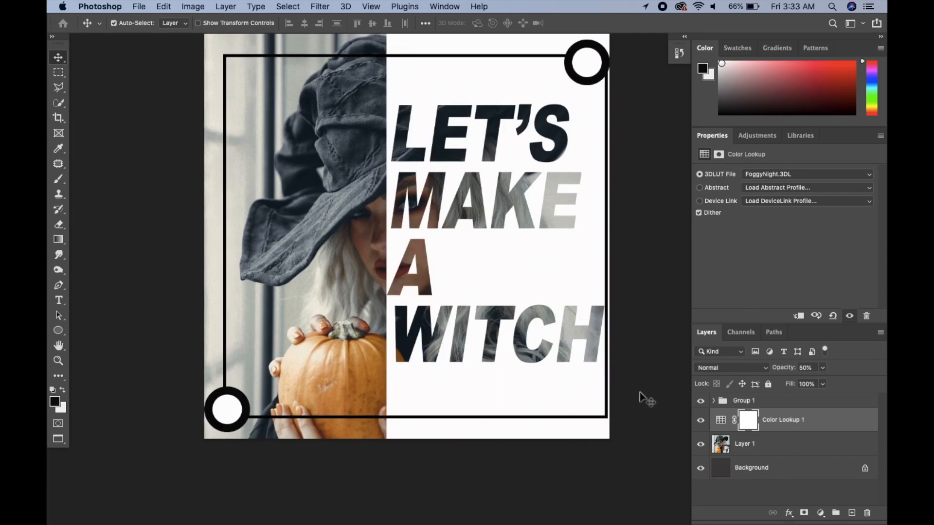
Step: Expand Group 1 and open the layer style settings for the white Rectangle 1 shape
scroll(643, 396, "up", 3)
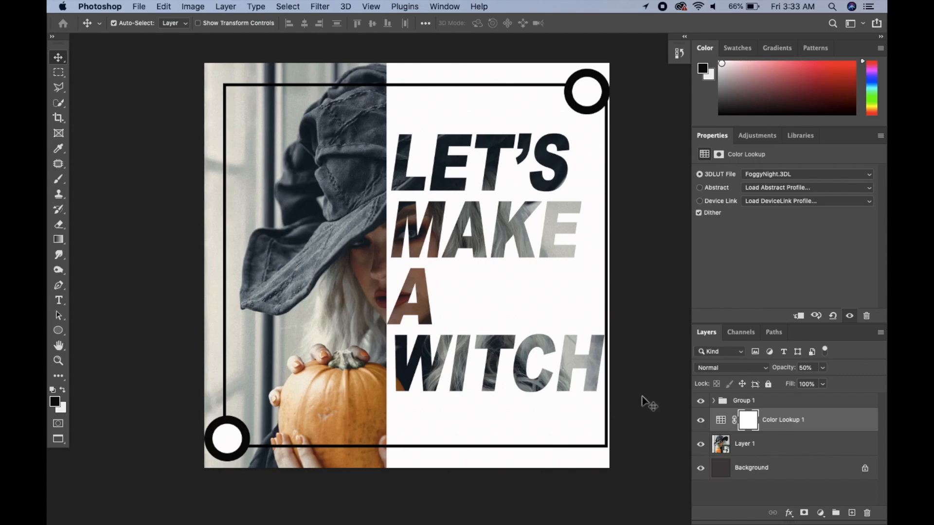
left_click(713, 401)
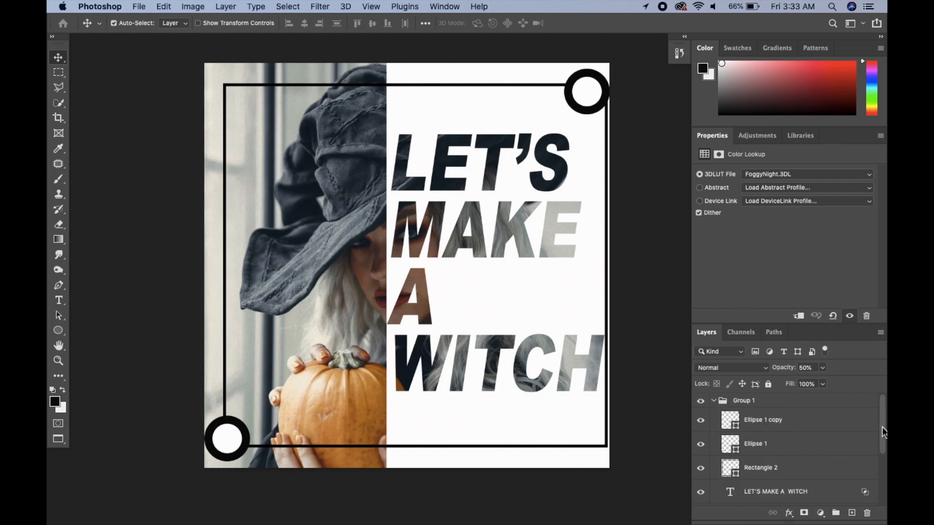
left_click_drag(884, 432, 884, 459)
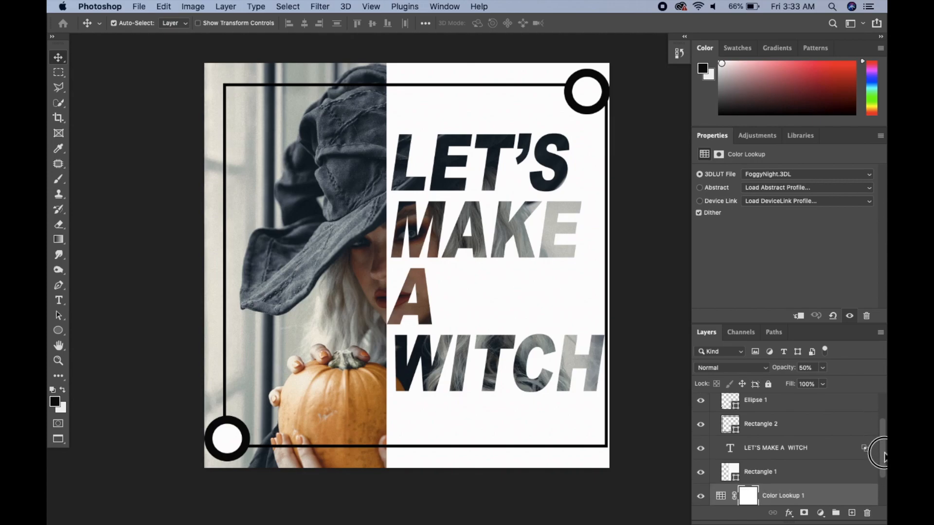
left_click(783, 481)
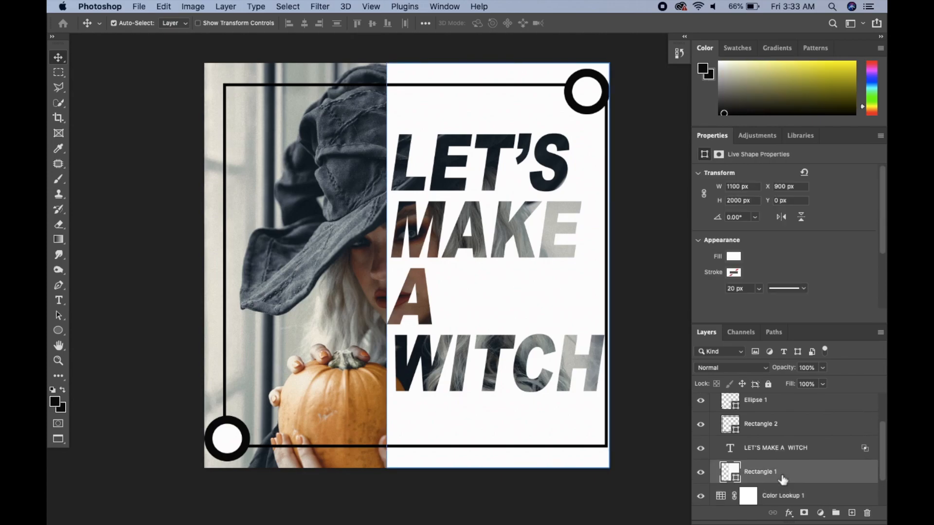
double_click(869, 479)
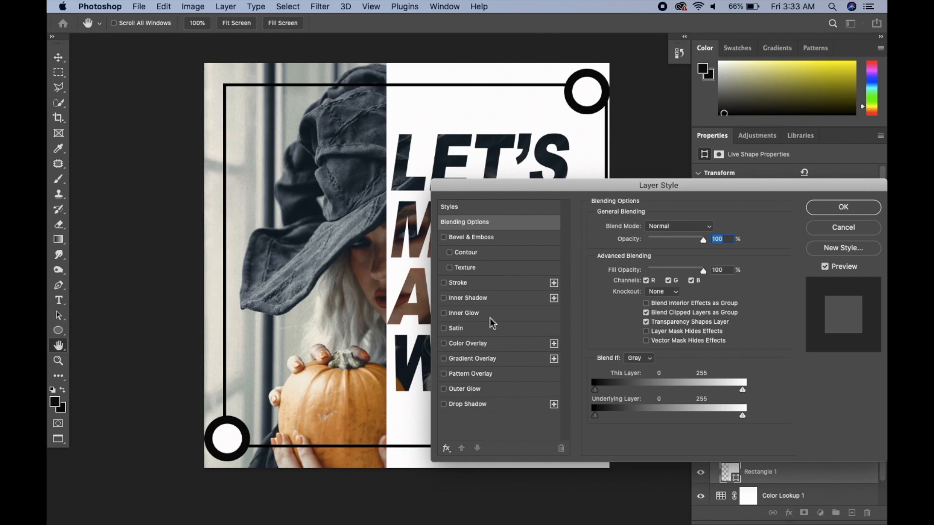
left_click(500, 346)
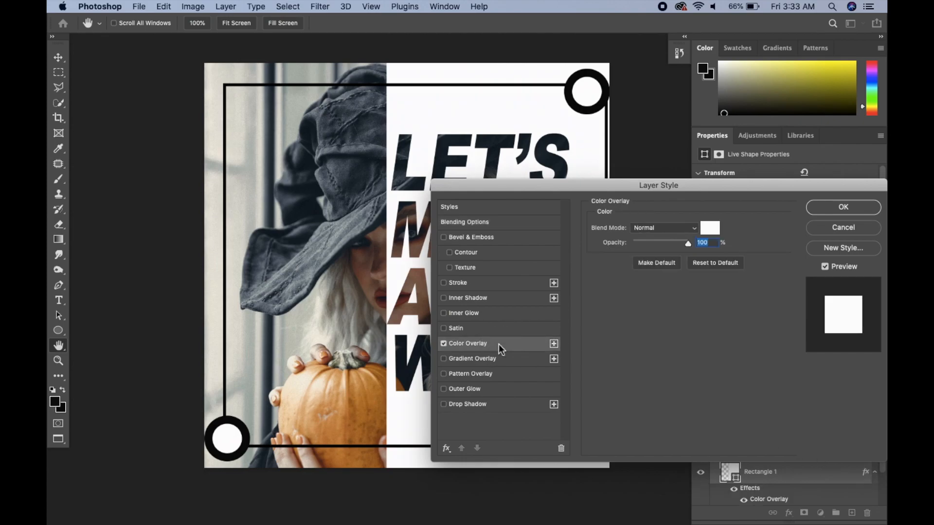
left_click(710, 228)
type("0c58d6")
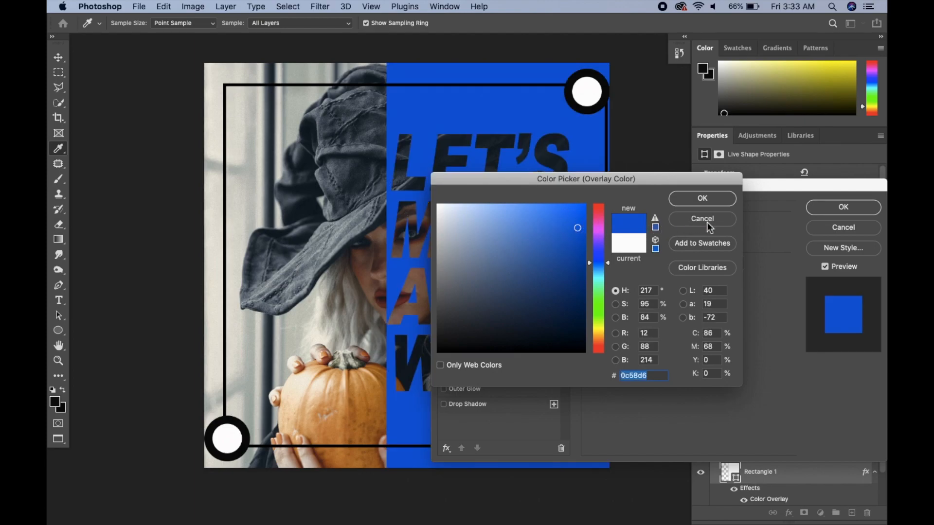
left_click(699, 224)
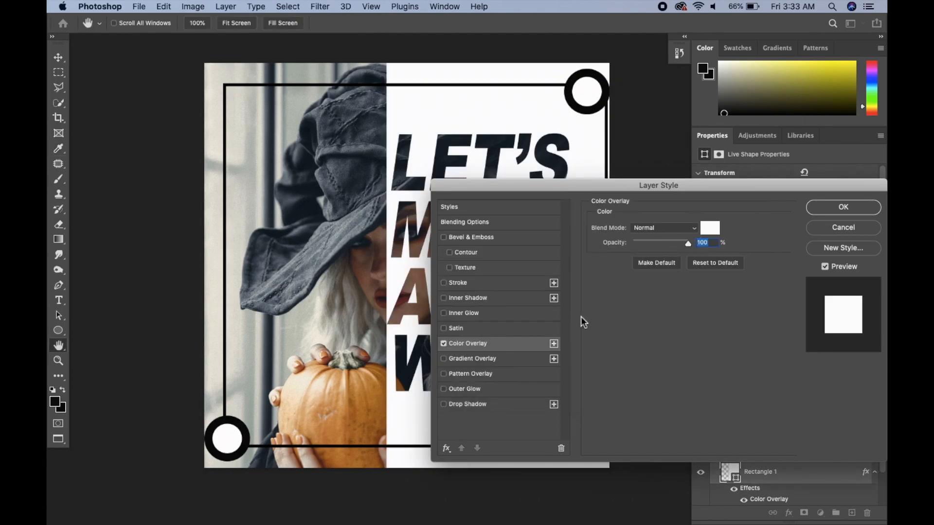
Step: Apply a reversed linear yellow-to-red Gradient Overlay to Rectangle 1 at 90° and 150% scale, with Color Overlay turned off, and deselect the layer
left_click(464, 359)
left_click(443, 343)
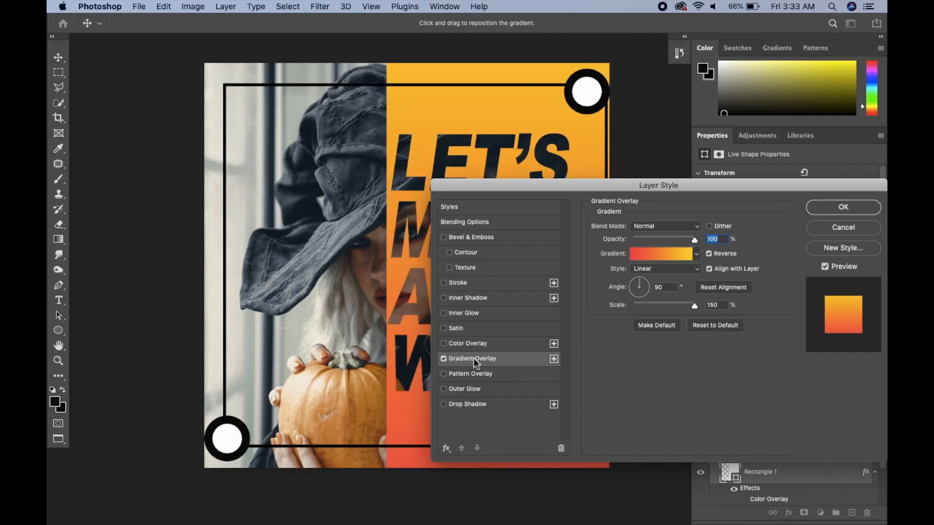
left_click(837, 208)
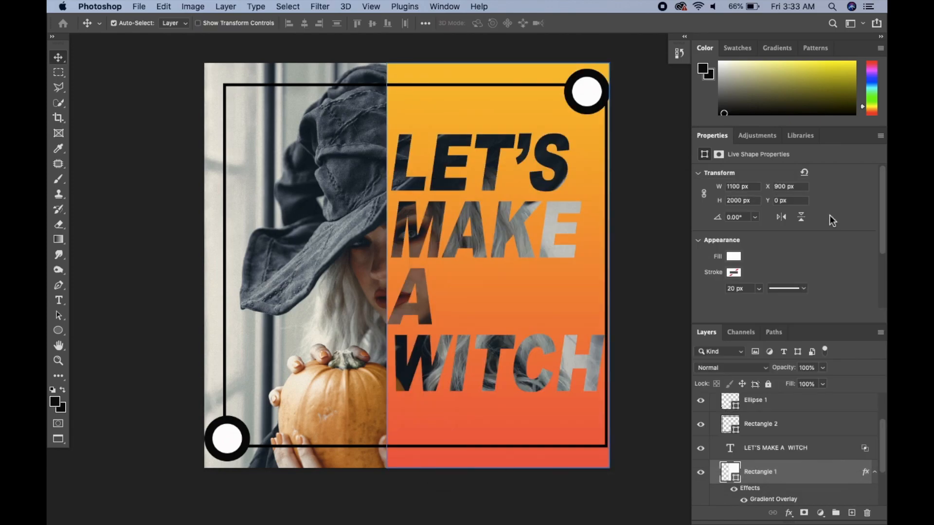
left_click(653, 326)
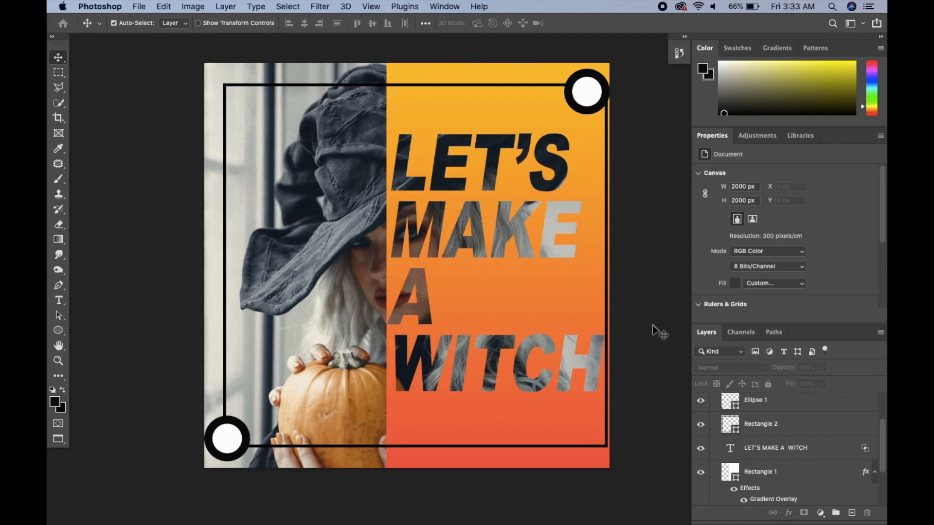
scroll(635, 328, "down", 1)
scroll(667, 336, "up", 1)
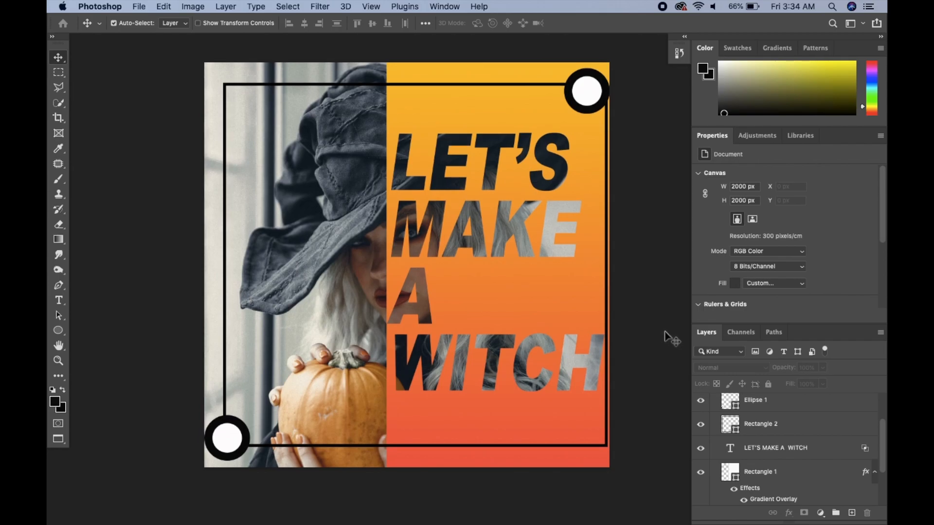